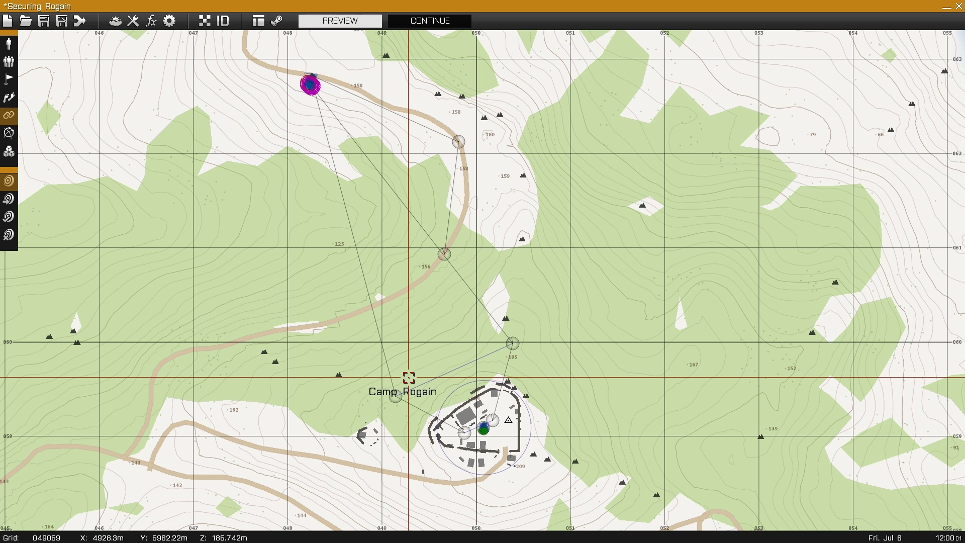
Follow the transport's route from its northern start point south to Camp Rogain.
{"action": "right_click_drag", "start_coordinate": [409, 377], "coordinate": [422, 423]}
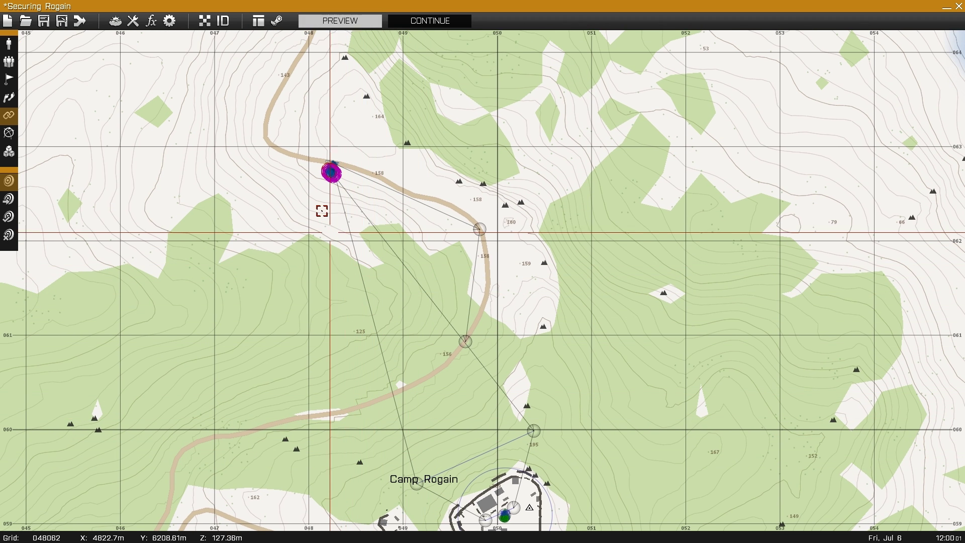
{"action": "scroll", "coordinate": [330, 184], "scroll_direction": "up", "scroll_amount": 3}
{"action": "scroll", "coordinate": [364, 143], "scroll_direction": "up", "scroll_amount": 3}
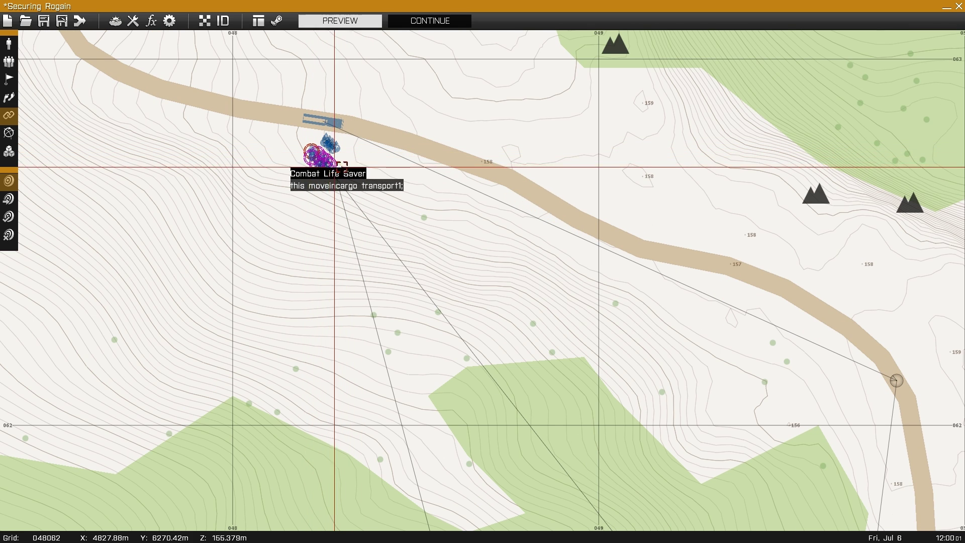
{"action": "right_click_drag", "start_coordinate": [612, 323], "coordinate": [472, 172]}
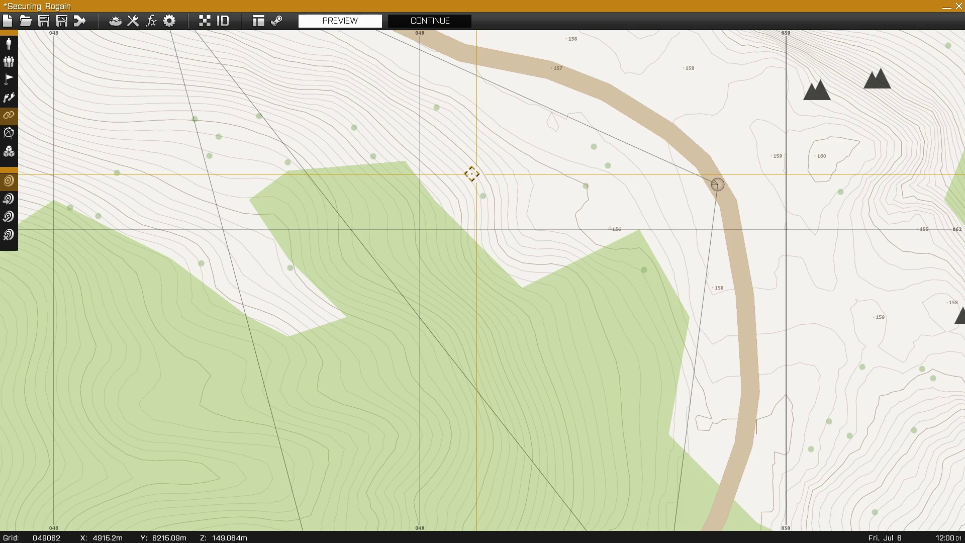
{"action": "right_click_drag", "start_coordinate": [659, 483], "coordinate": [666, 181]}
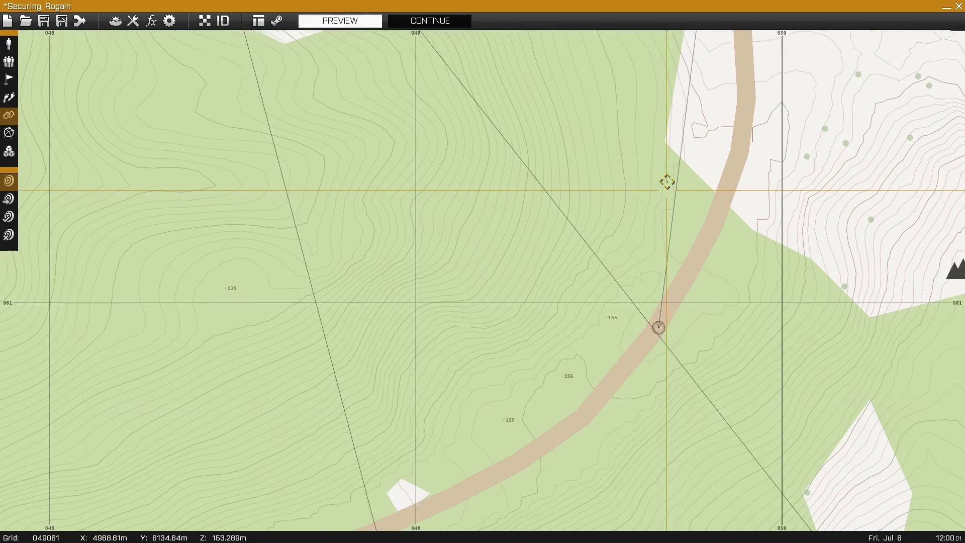
{"action": "scroll", "coordinate": [657, 333], "scroll_direction": "down", "scroll_amount": 4}
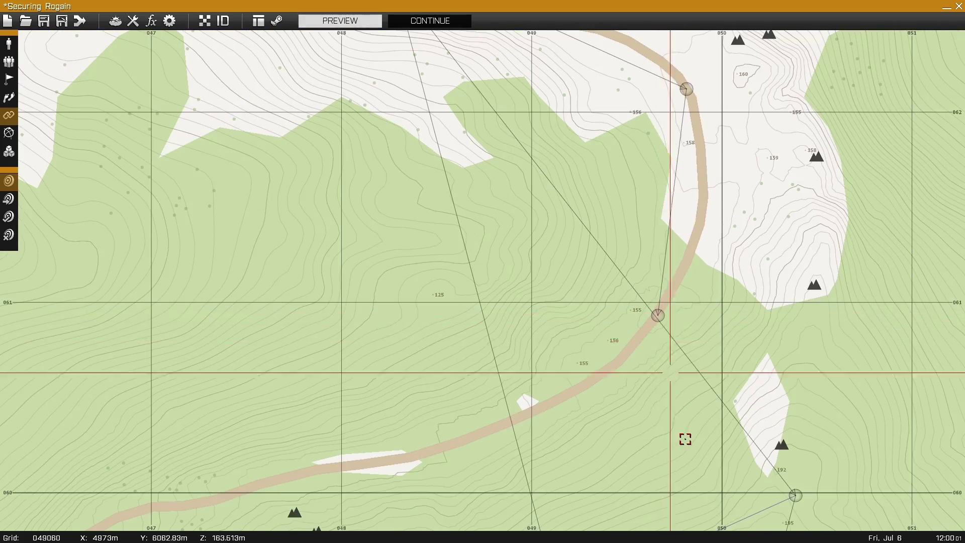
{"action": "right_click_drag", "start_coordinate": [685, 440], "coordinate": [457, 131]}
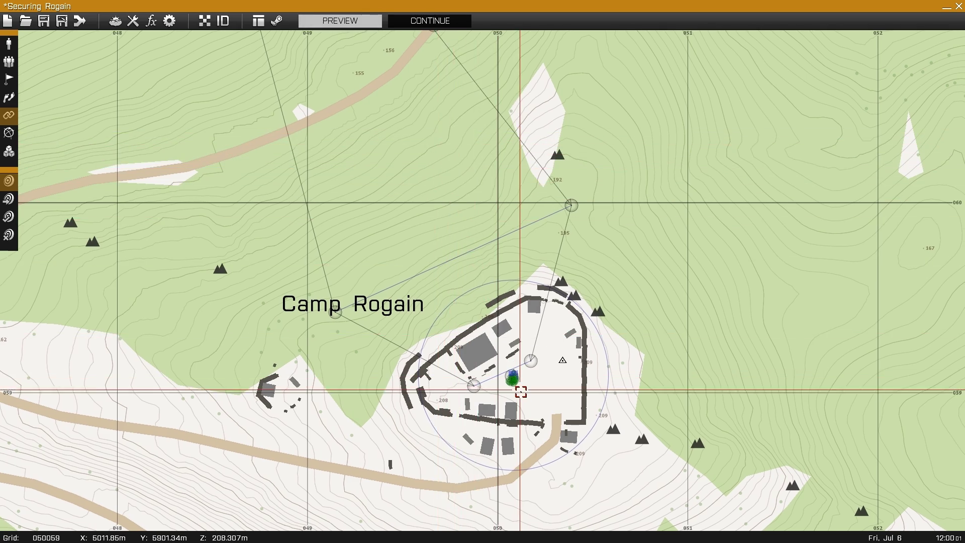
Zoom in and centre the map on Camp Rogain.
{"action": "scroll", "coordinate": [521, 389], "scroll_direction": "up", "scroll_amount": 3}
{"action": "scroll", "coordinate": [522, 387], "scroll_direction": "up", "scroll_amount": 2}
{"action": "scroll", "coordinate": [522, 384], "scroll_direction": "up", "scroll_amount": 2}
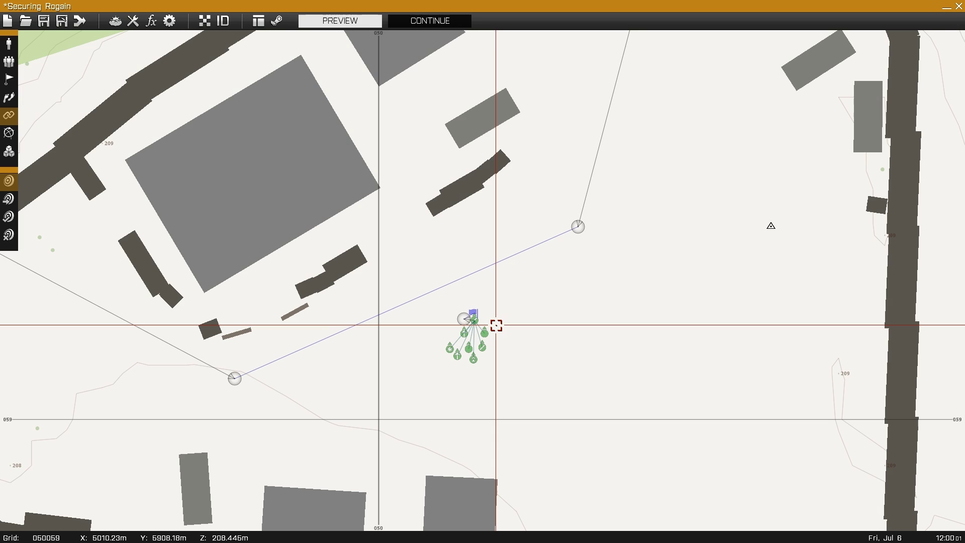
{"action": "scroll", "coordinate": [475, 316], "scroll_direction": "up", "scroll_amount": 3}
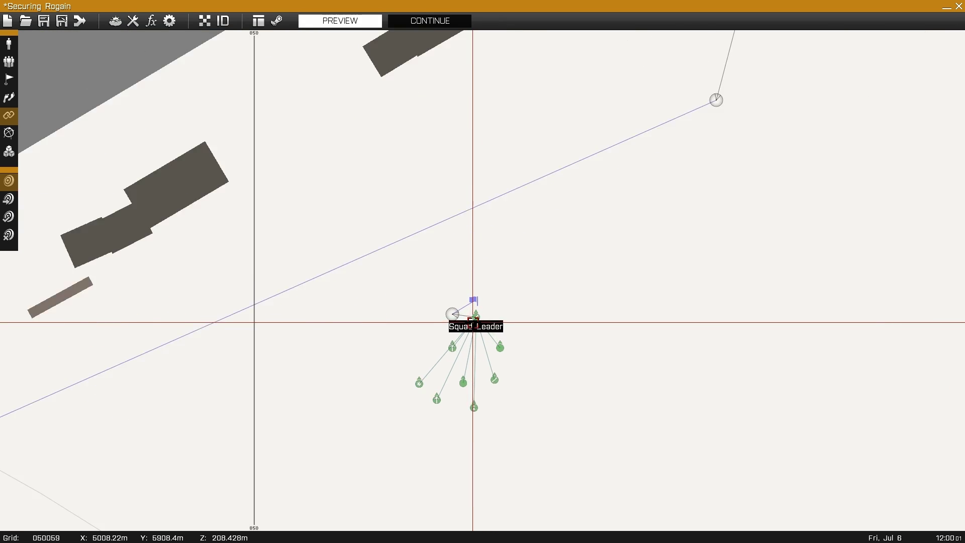
{"action": "scroll", "coordinate": [479, 289], "scroll_direction": "down", "scroll_amount": 6}
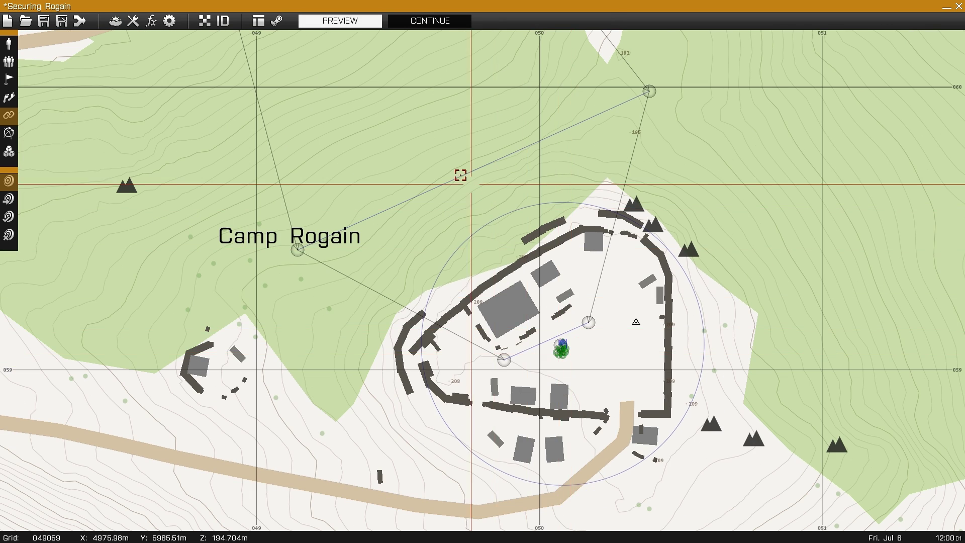
{"action": "right_click_drag", "start_coordinate": [459, 172], "coordinate": [455, 353]}
{"action": "scroll", "coordinate": [467, 363], "scroll_direction": "down", "scroll_amount": 2}
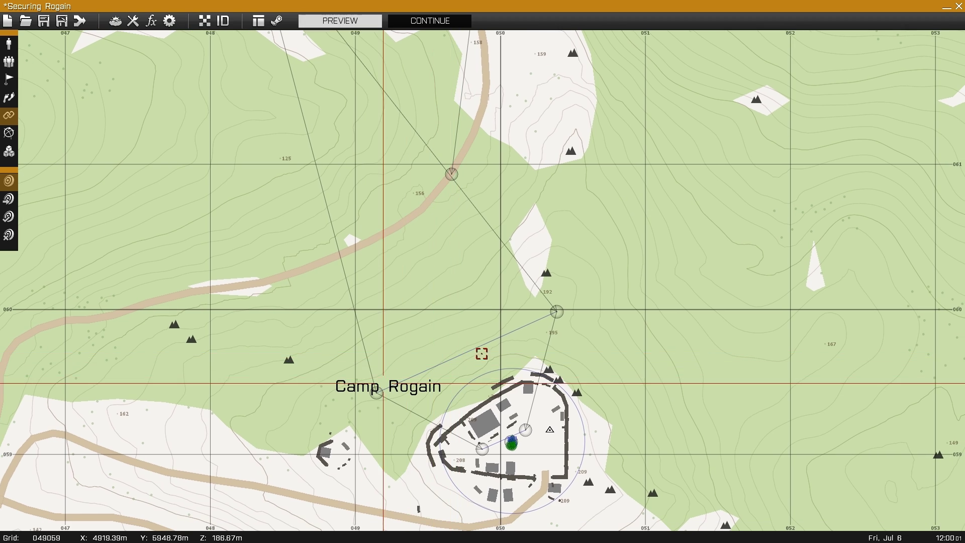
{"action": "right_click_drag", "start_coordinate": [508, 413], "coordinate": [433, 271]}
{"action": "scroll", "coordinate": [427, 272], "scroll_direction": "up", "scroll_amount": 2}
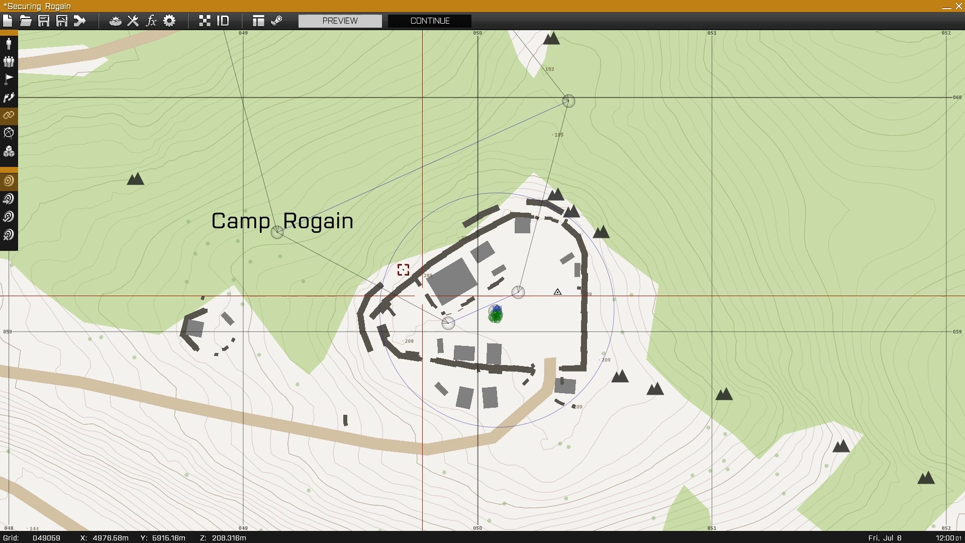
Nudge the MOVE waypoint west of Camp Rogain slightly southeast, then view the whole route.
{"action": "left_click_drag", "start_coordinate": [277, 233], "coordinate": [303, 248]}
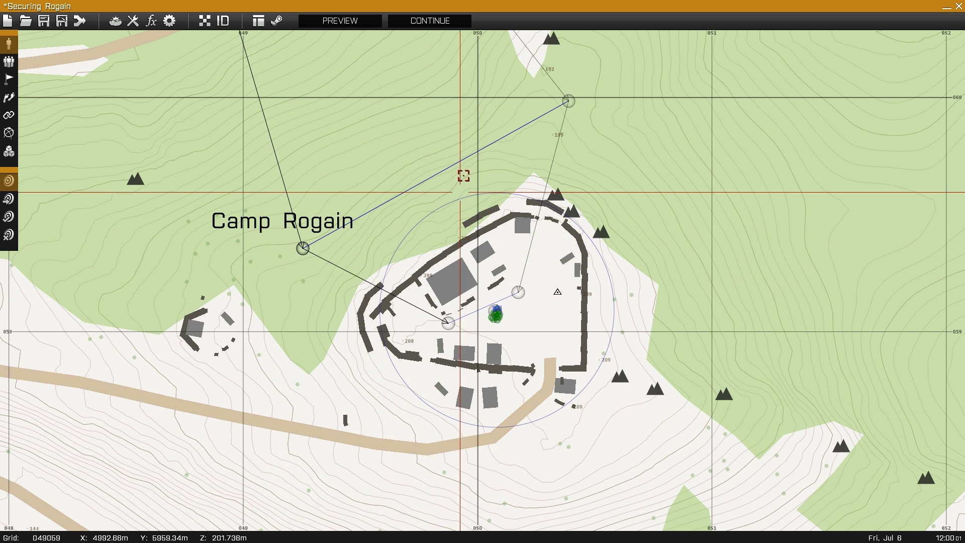
{"action": "right_click_drag", "start_coordinate": [464, 173], "coordinate": [374, 245]}
{"action": "scroll", "coordinate": [624, 392], "scroll_direction": "down", "scroll_amount": 5}
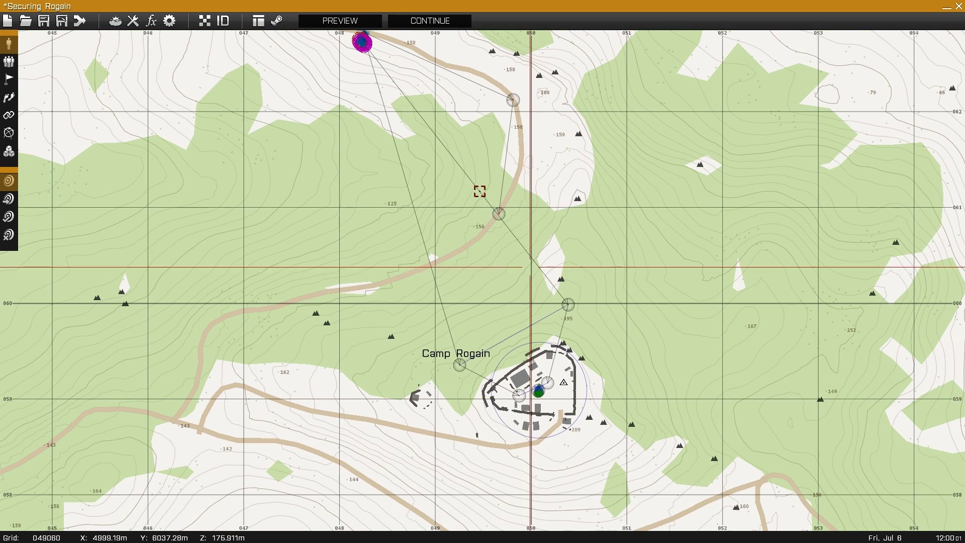
{"action": "right_click_drag", "start_coordinate": [478, 190], "coordinate": [465, 258]}
Place an Intel > Create Diary Record module on open ground north-west of Camp Rogain.
{"action": "left_click", "coordinate": [9, 151]}
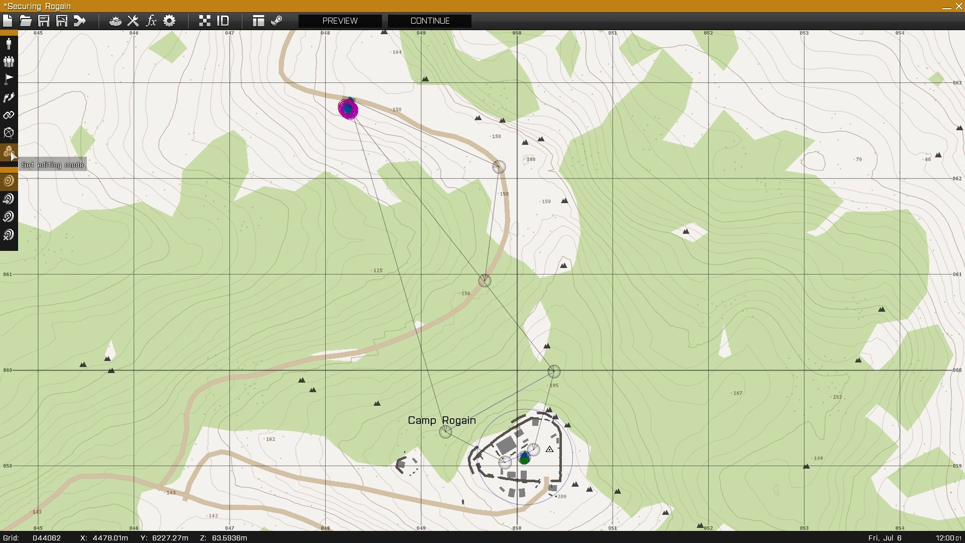
{"action": "right_click_drag", "start_coordinate": [467, 341], "coordinate": [351, 276]}
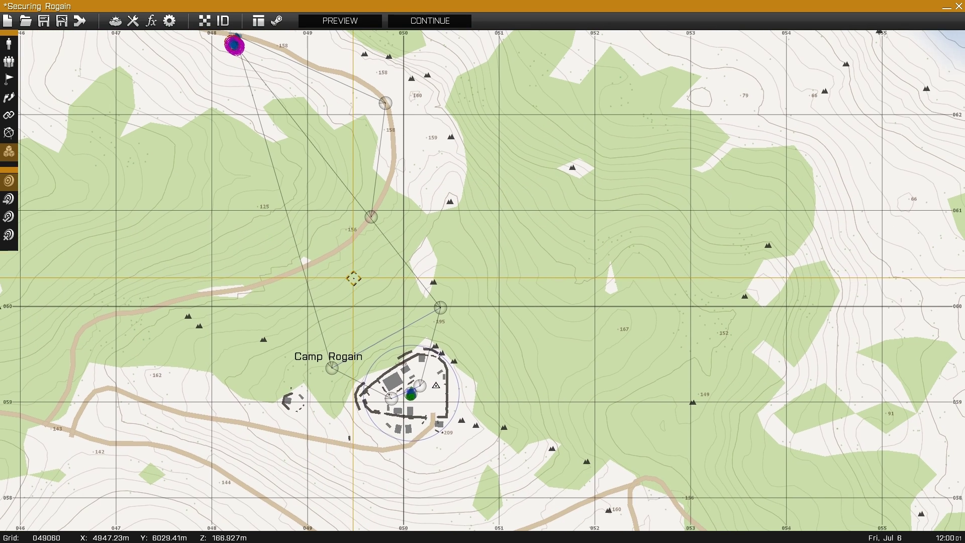
{"action": "double_click", "coordinate": [204, 261]}
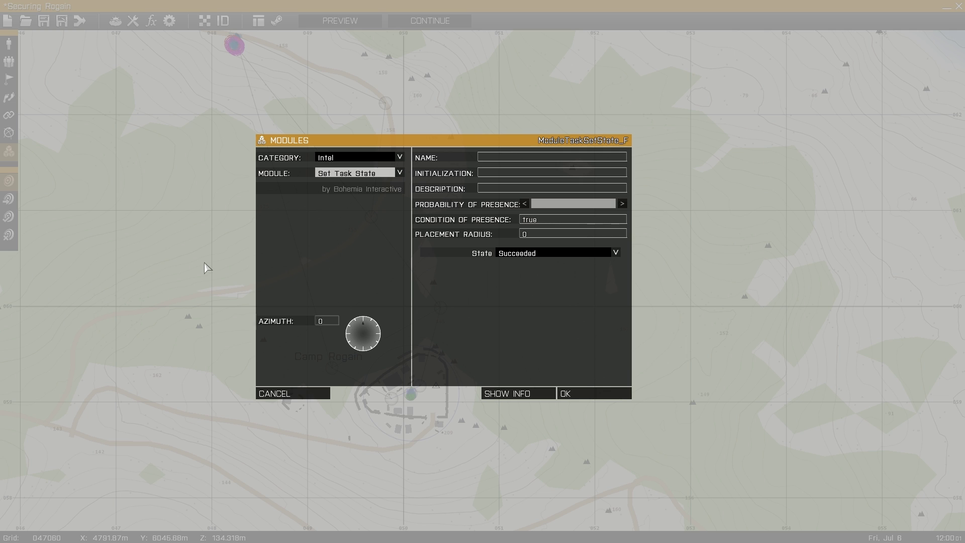
{"action": "left_click", "coordinate": [336, 176]}
{"action": "left_click", "coordinate": [390, 182]}
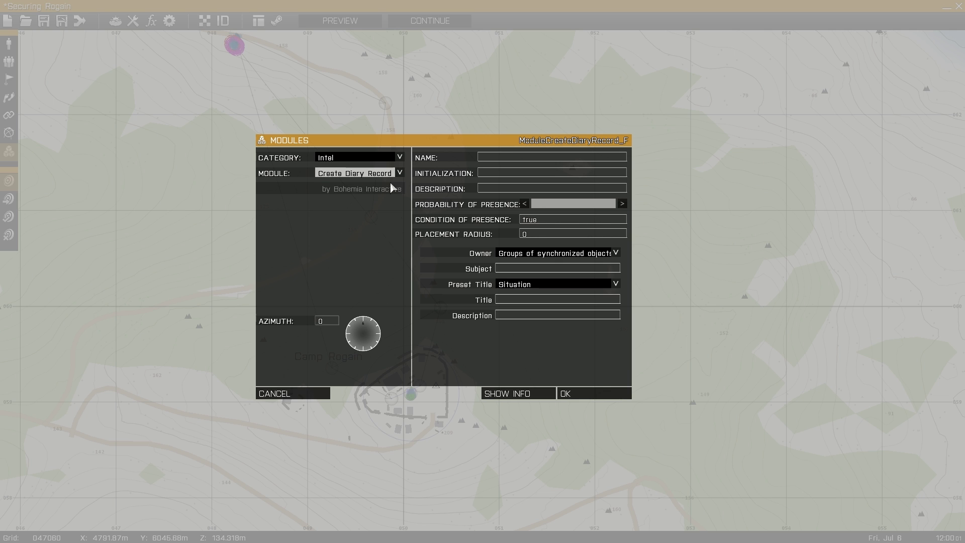
Give it owner All playable units, title Situation, and text 'AAF forces have setup a garrison located at camp Rogain.'.
{"action": "left_click", "coordinate": [544, 255]}
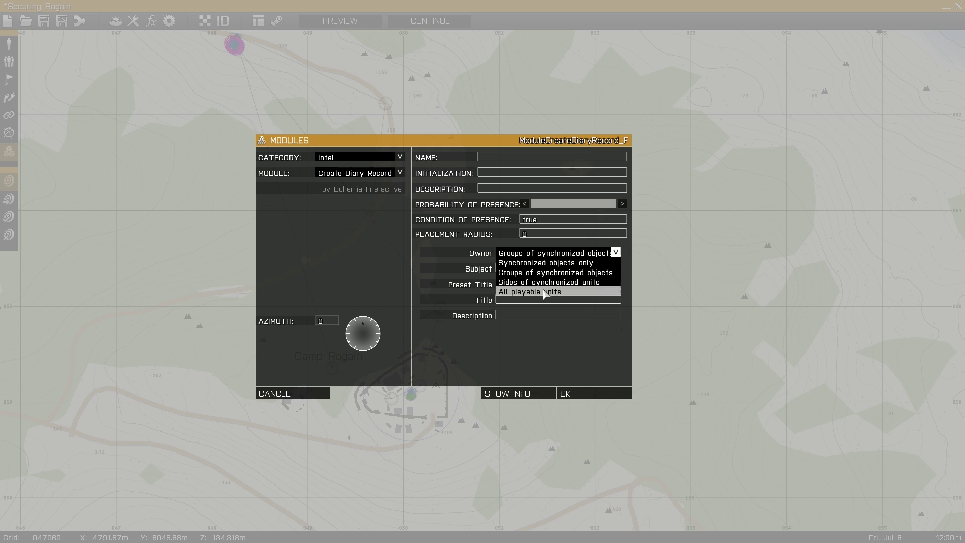
{"action": "left_click", "coordinate": [520, 291]}
{"action": "left_click", "coordinate": [525, 285]}
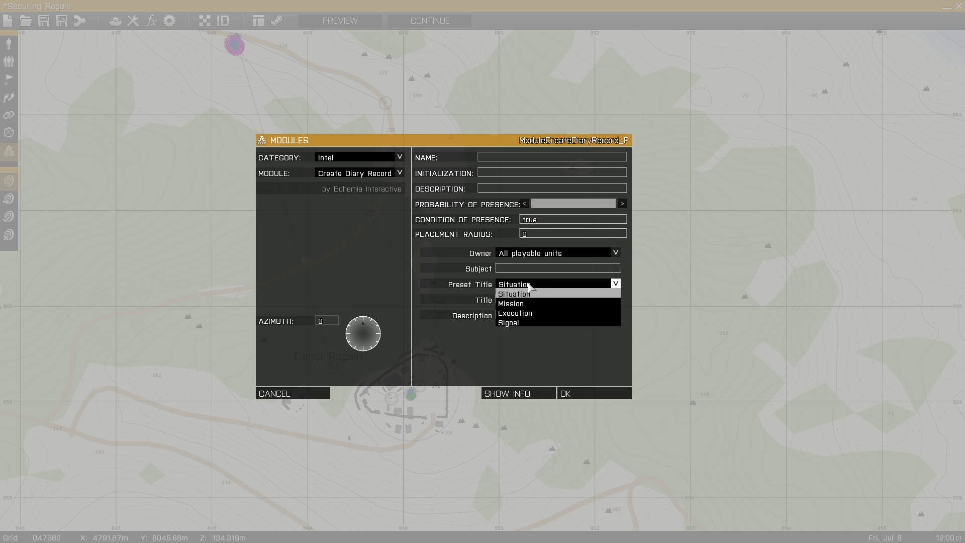
{"action": "left_click", "coordinate": [530, 285]}
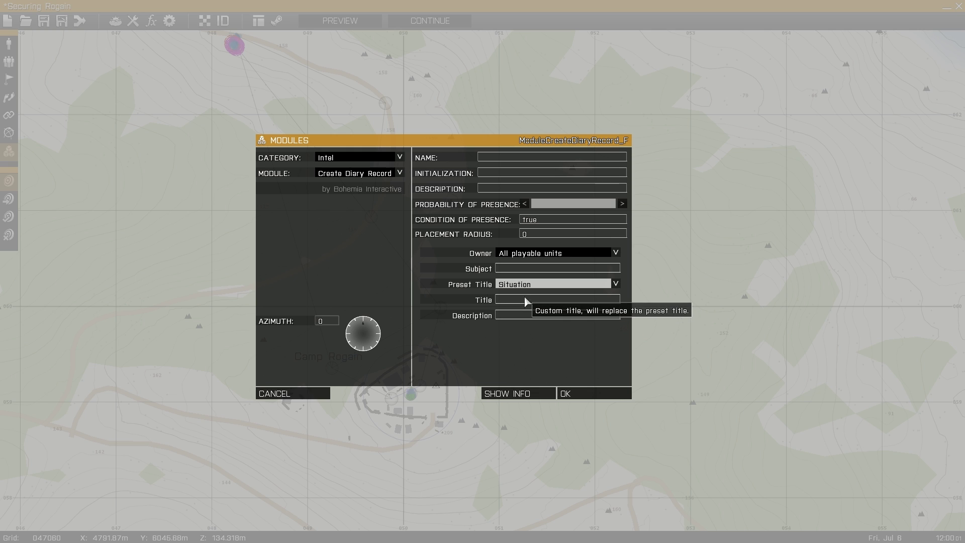
{"action": "left_click", "coordinate": [509, 313]}
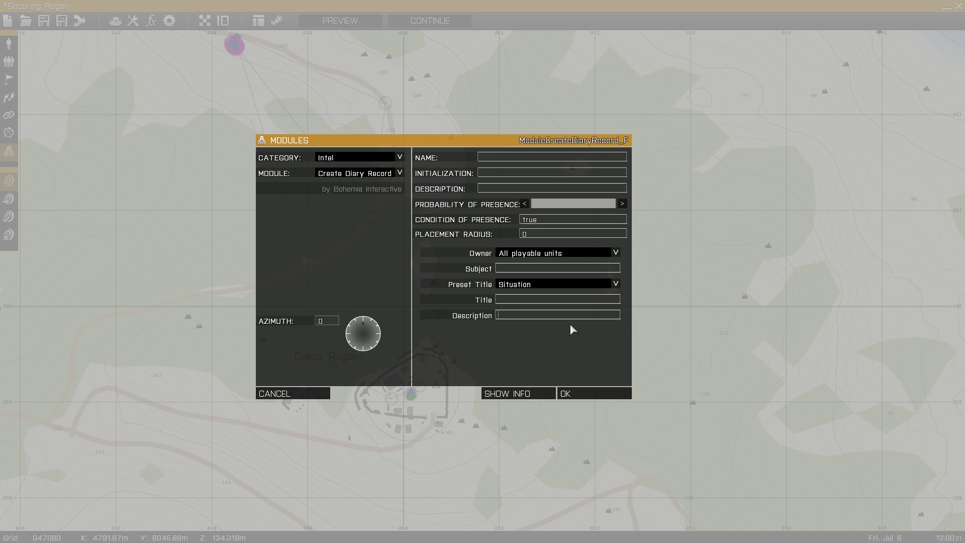
{"action": "type", "text": "AAF forces hav"}
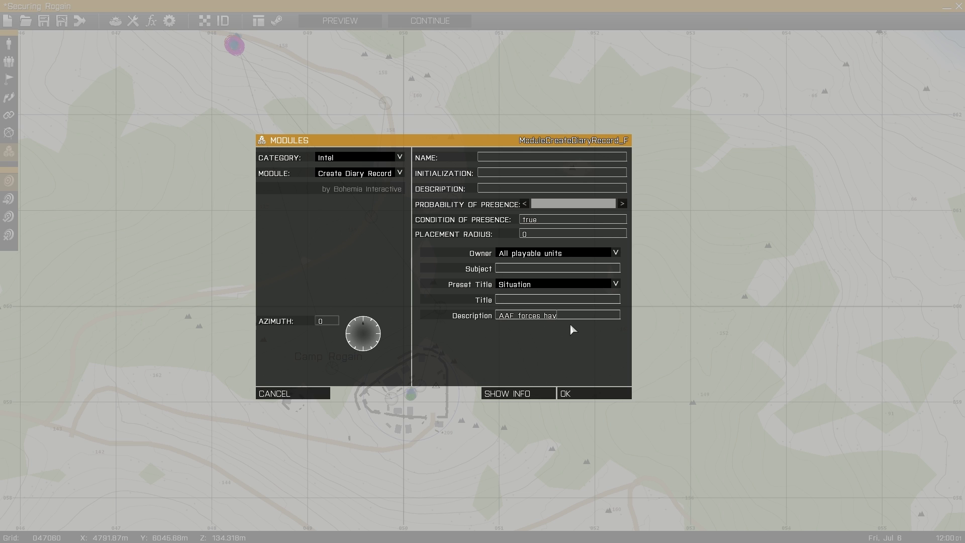
{"action": "type", "text": "e setup a garrison"}
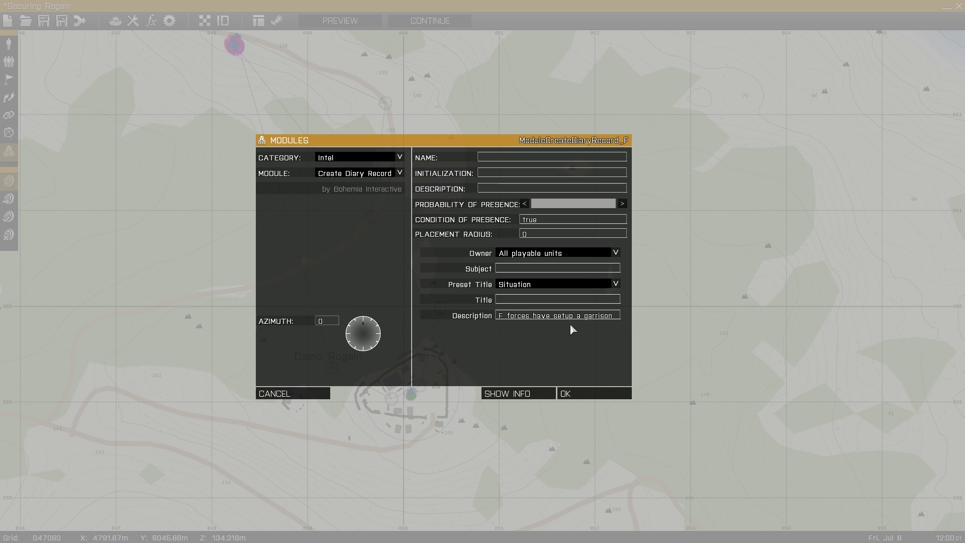
{"action": "type", "text": " located"}
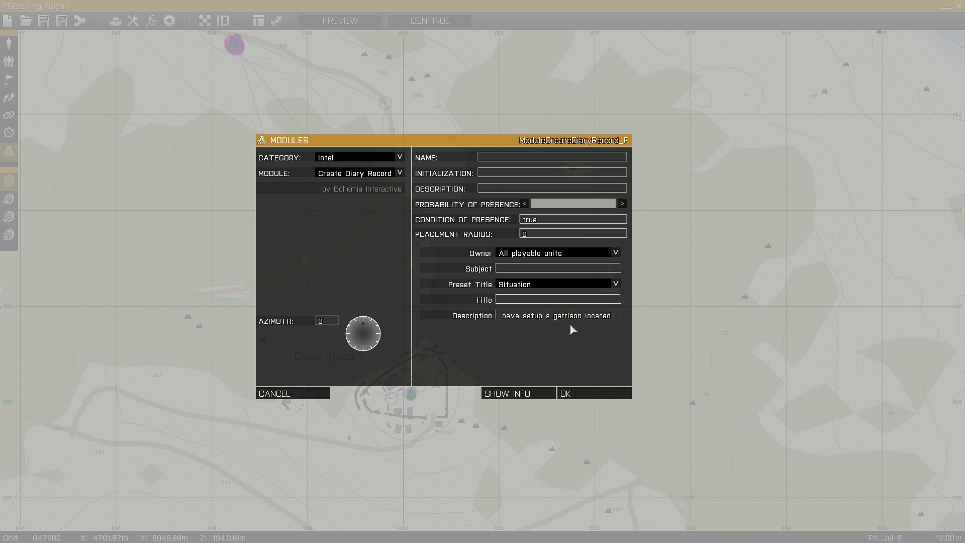
{"action": "type", "text": " at camp Rogain."}
{"action": "key", "text": "Return"}
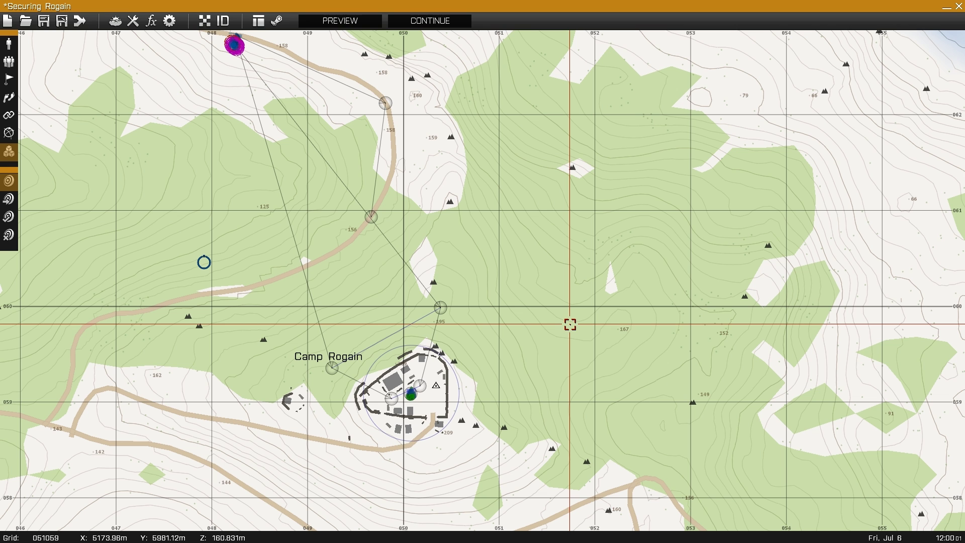
Place another diary record titled Mission, reading 'Eliminate AAF Garison located at camp Rogain'.
{"action": "double_click", "coordinate": [164, 388]}
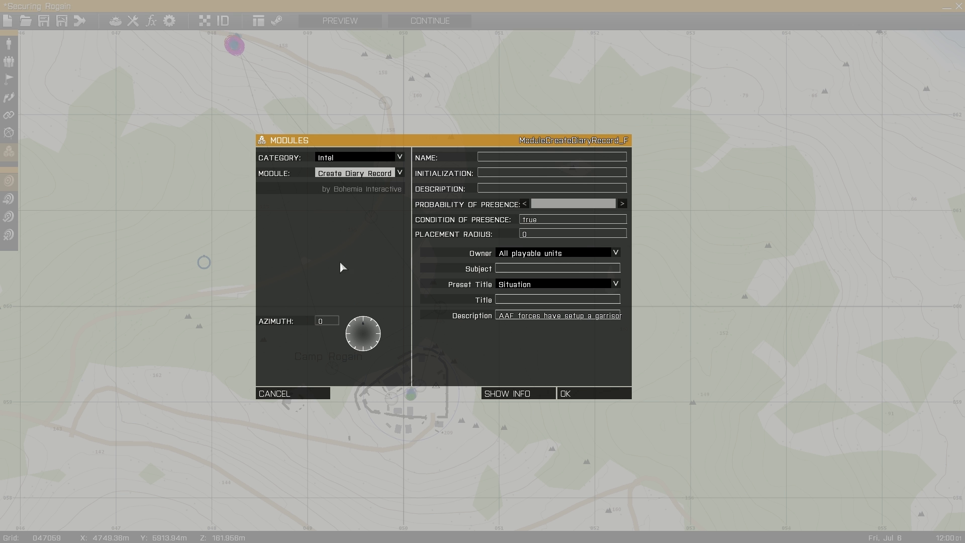
{"action": "left_click", "coordinate": [518, 285]}
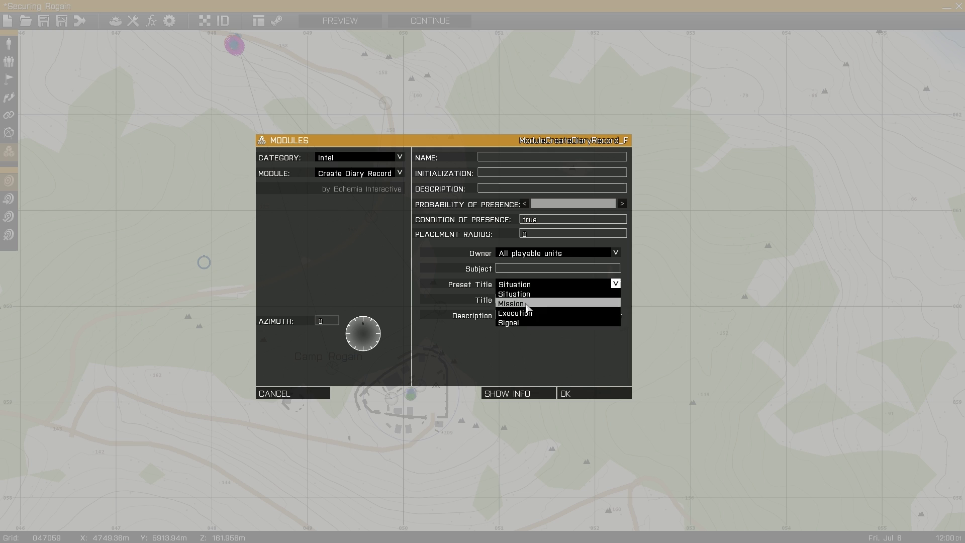
{"action": "left_click", "coordinate": [523, 300]}
{"action": "left_click_drag", "start_coordinate": [504, 315], "coordinate": [804, 328]}
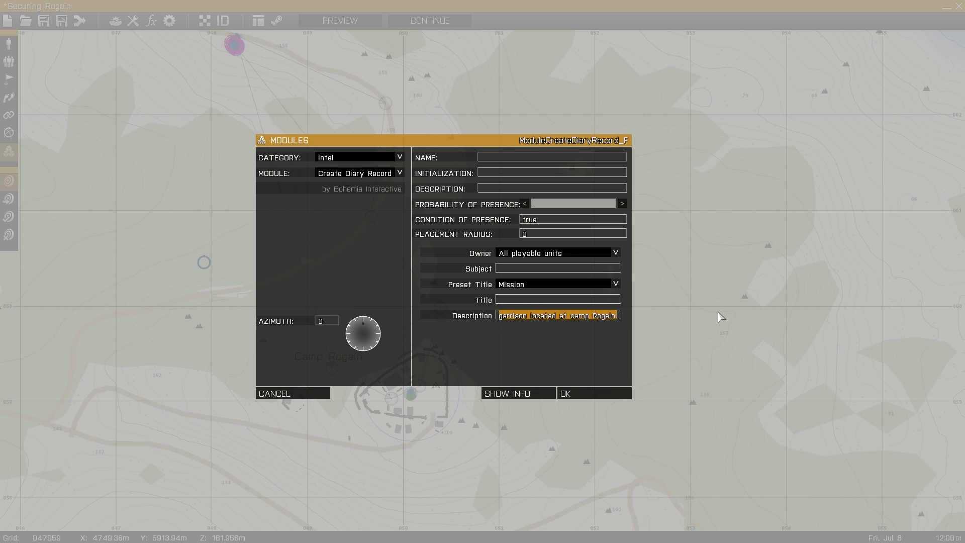
{"action": "type", "text": "Elimin"}
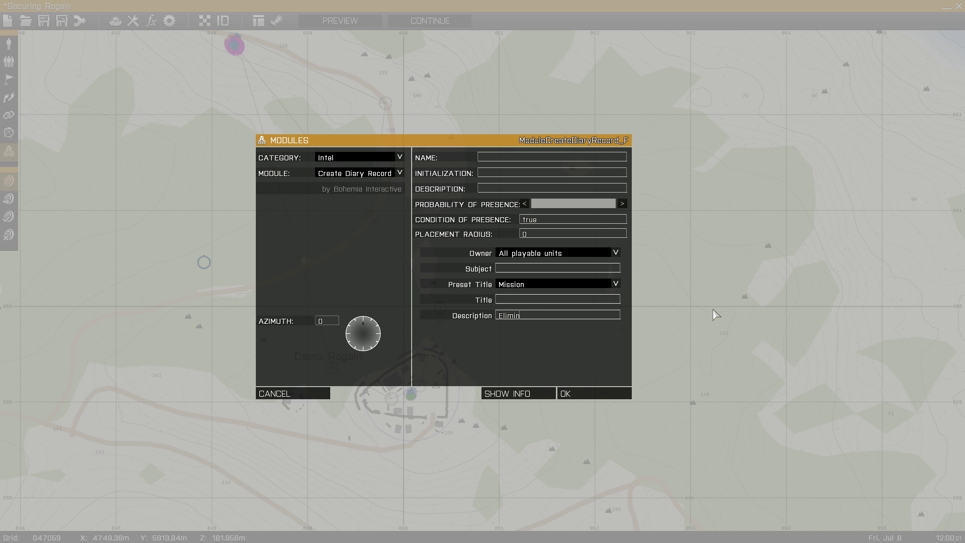
{"action": "type", "text": "ate AAF Garison located at"}
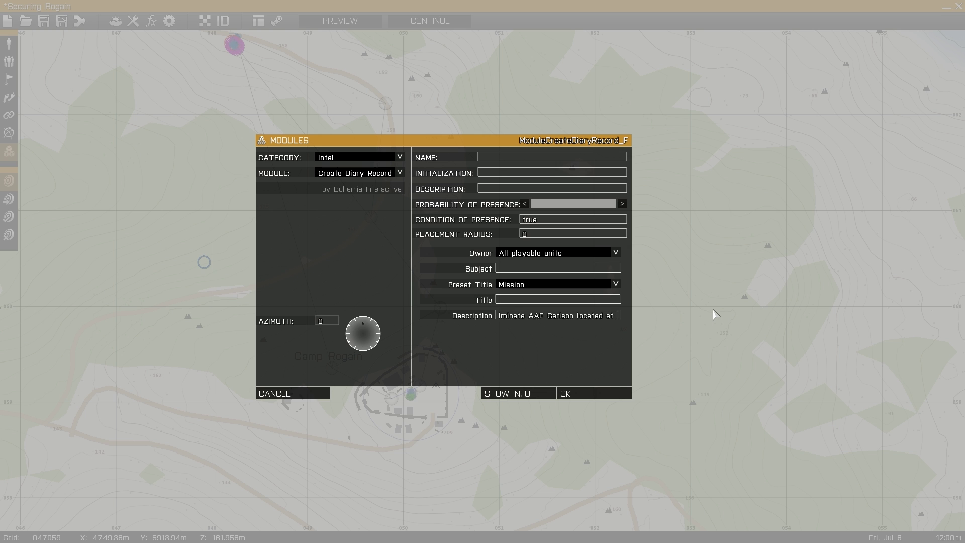
{"action": "type", "text": " camp Rogain"}
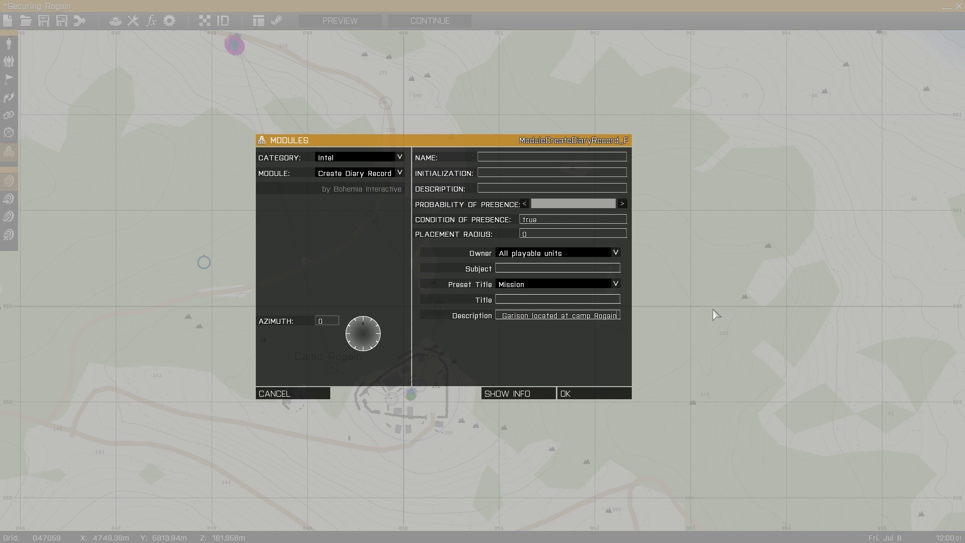
{"action": "key", "text": "Return"}
Place a diary record titled Execution, reading 'Arrive via transport and assault the camp'.
{"action": "double_click", "coordinate": [250, 336]}
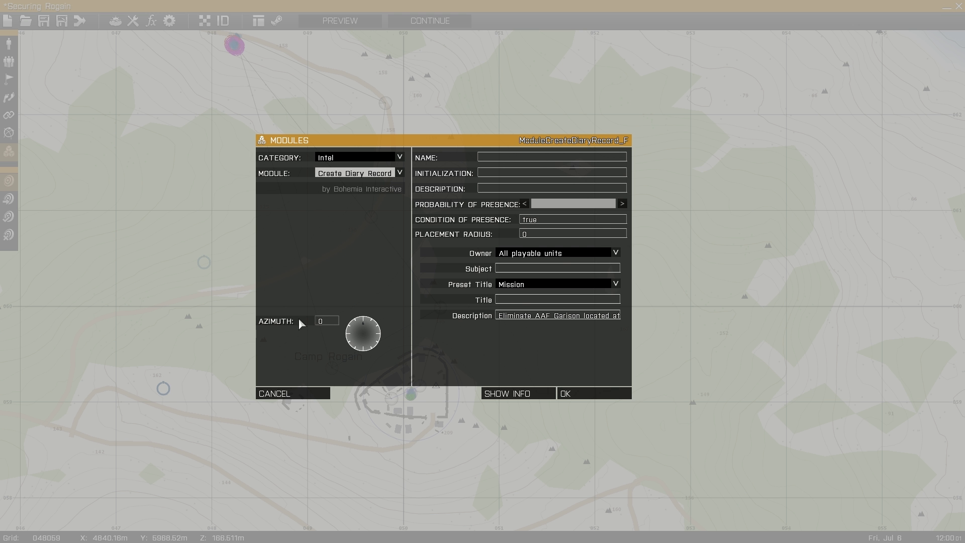
{"action": "left_click", "coordinate": [547, 288]}
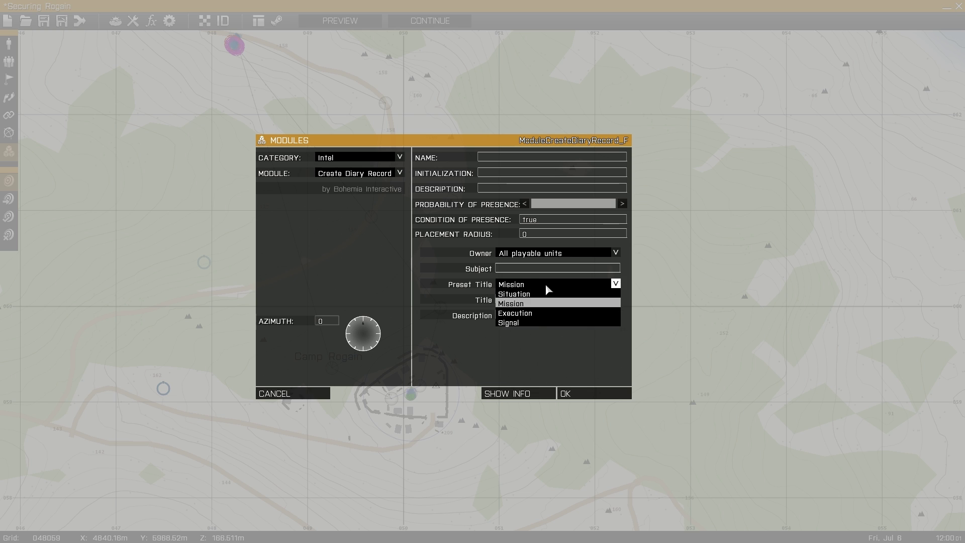
{"action": "left_click", "coordinate": [539, 316]}
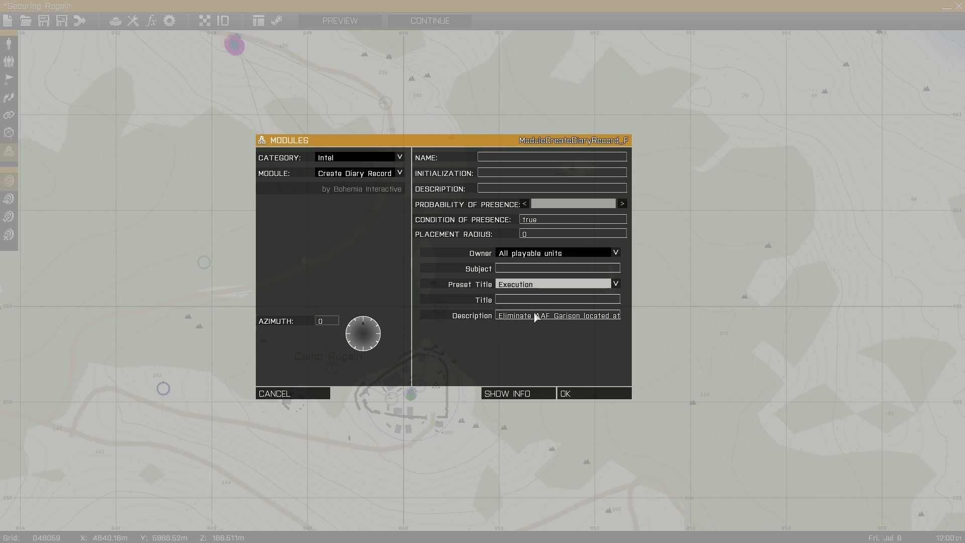
{"action": "left_click", "coordinate": [501, 318]}
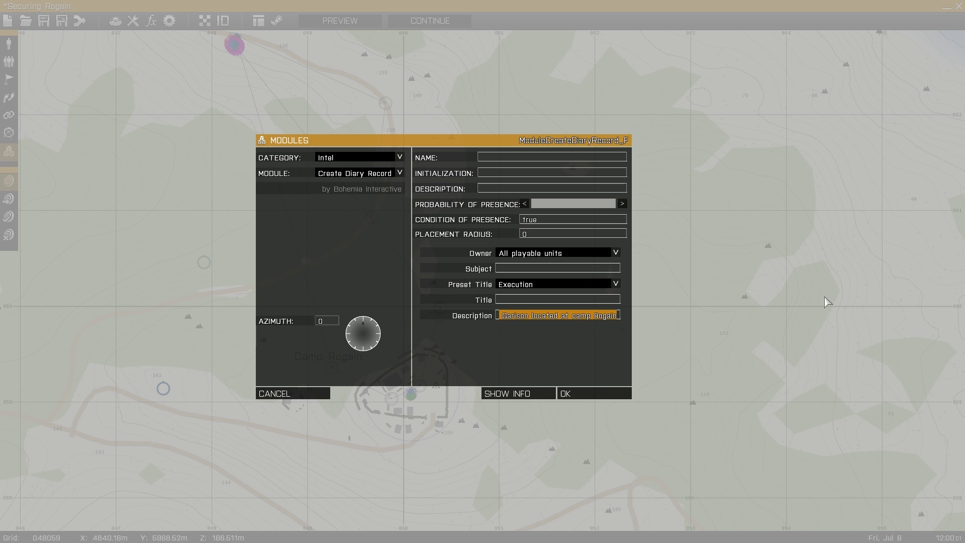
{"action": "type", "text": "Arrive via transpo"}
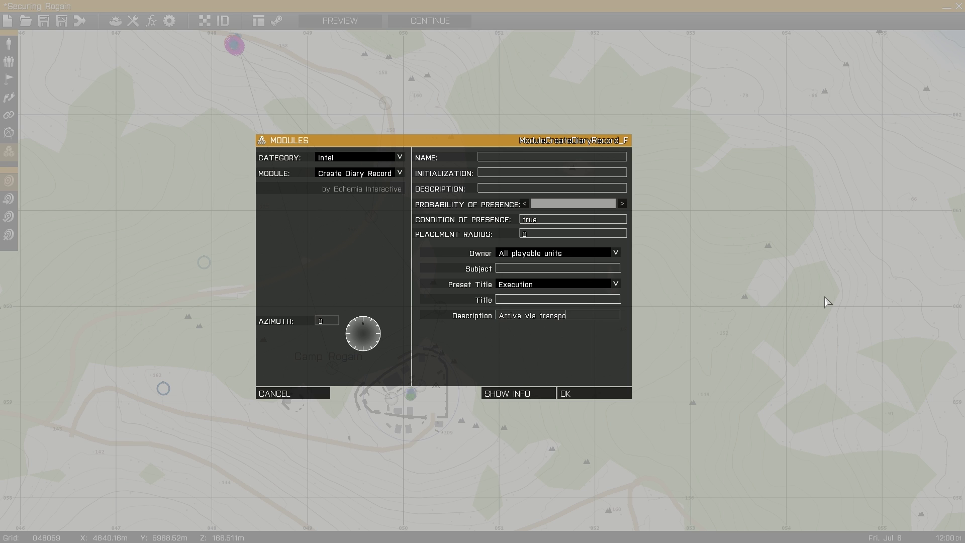
{"action": "type", "text": "rt and"}
{"action": "type", "text": " and assault the camp"}
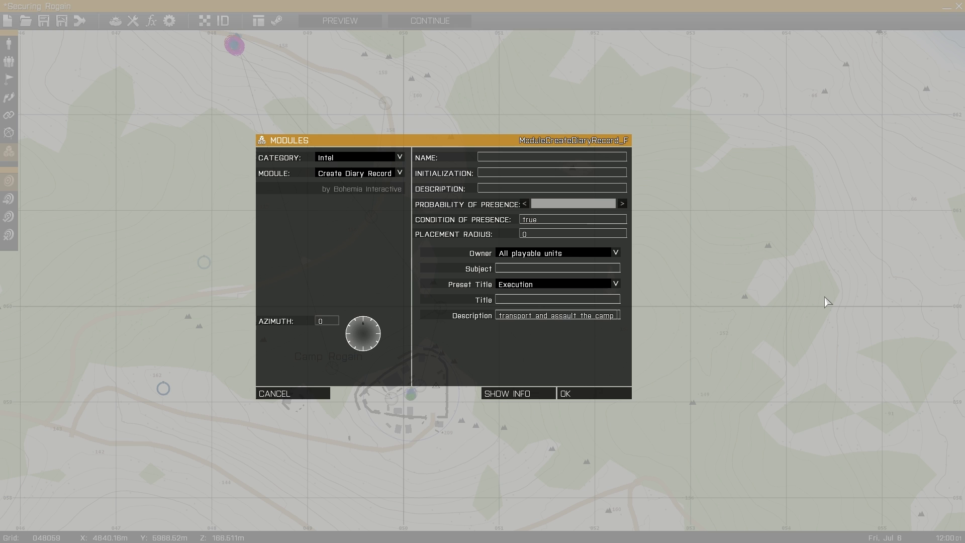
{"action": "key", "text": "Return"}
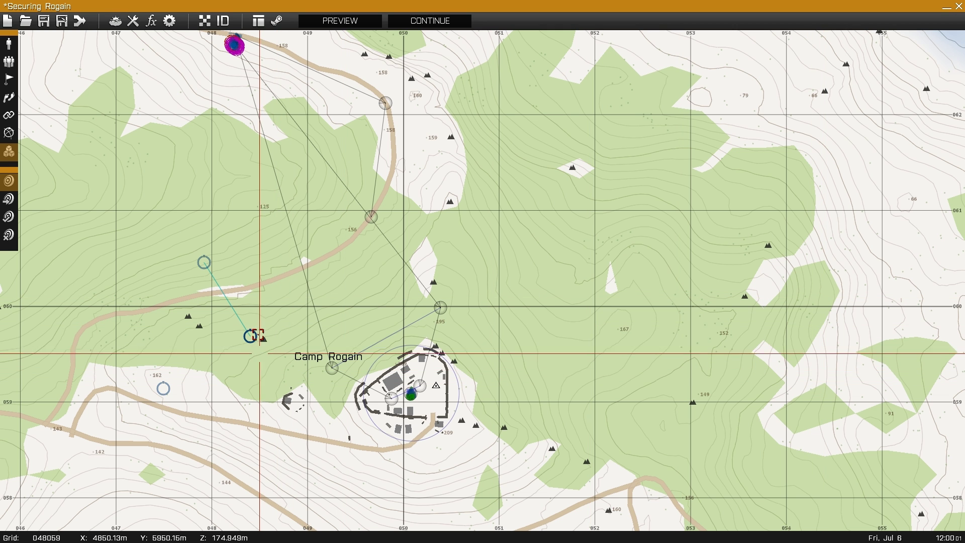
Move the new Execution record module beside the other diary modules.
{"action": "key", "text": "F1"}
{"action": "mouse_move", "coordinate": [209, 270]}
{"action": "left_mouse_down"}
{"action": "mouse_move", "coordinate": [221, 307]}
{"action": "mouse_move", "coordinate": [168, 385]}
{"action": "mouse_move", "coordinate": [248, 349]}
{"action": "left_mouse_up"}
{"action": "right_click_drag", "start_coordinate": [319, 309], "coordinate": [251, 302]}
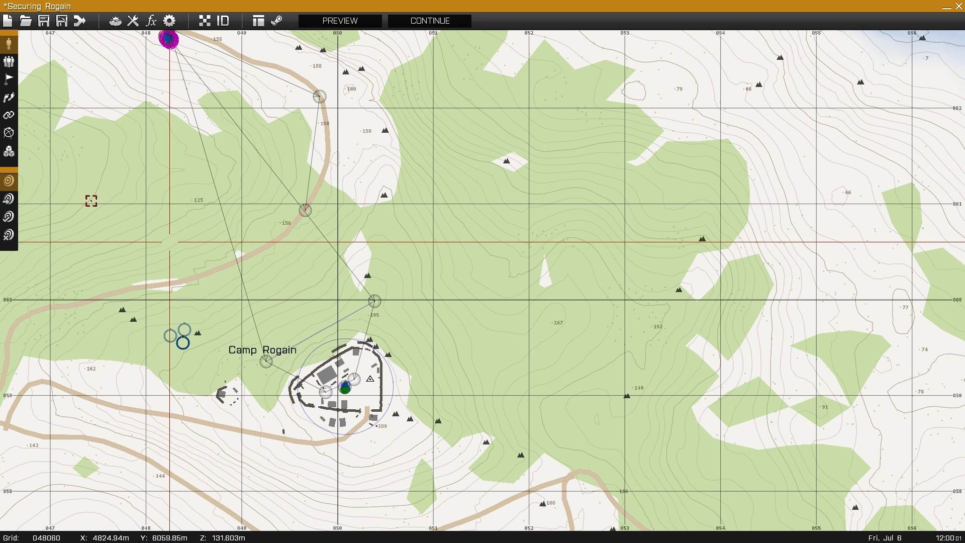
Place an Intel > Create Task module owned by groups of synchronized objects.
{"action": "left_click", "coordinate": [9, 151]}
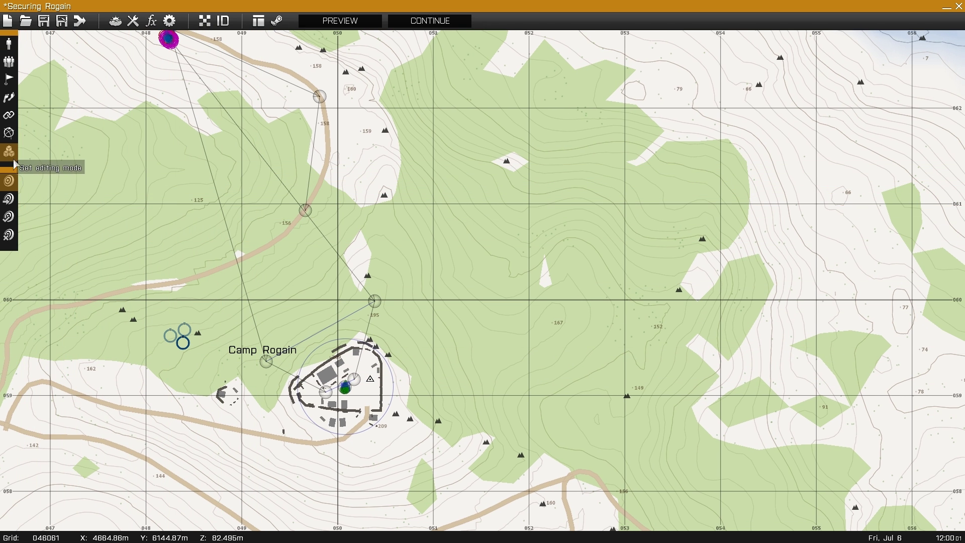
{"action": "double_click", "coordinate": [296, 315]}
{"action": "left_click", "coordinate": [355, 176]}
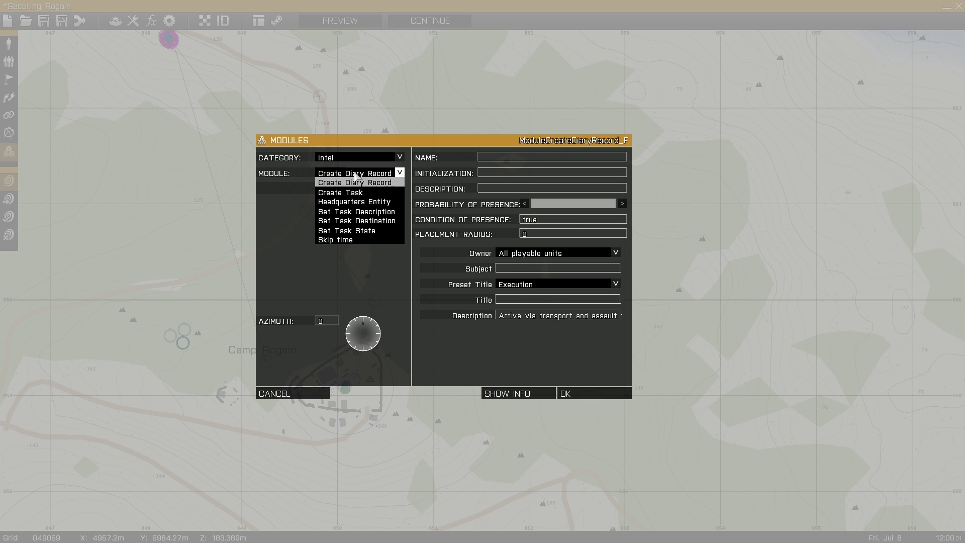
{"action": "left_click", "coordinate": [364, 192]}
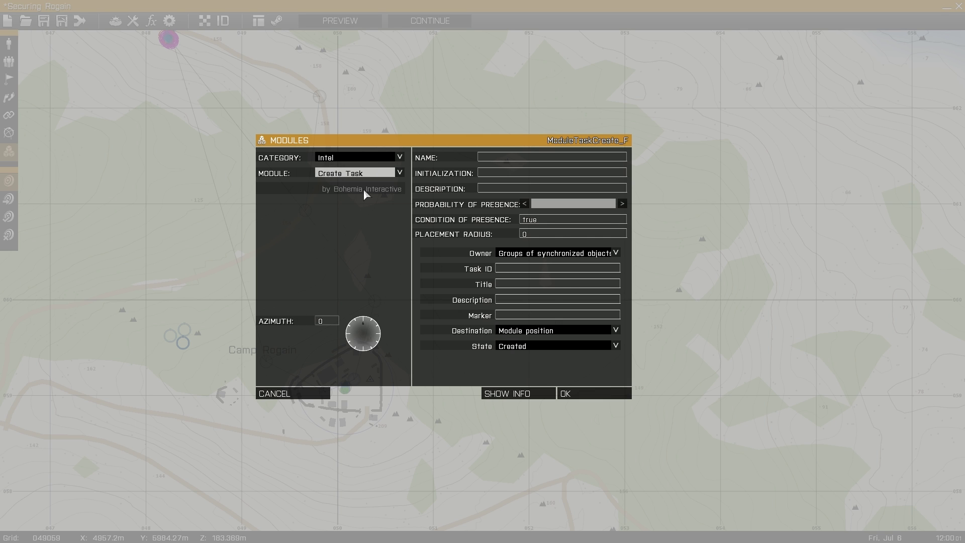
{"action": "left_click", "coordinate": [616, 253]}
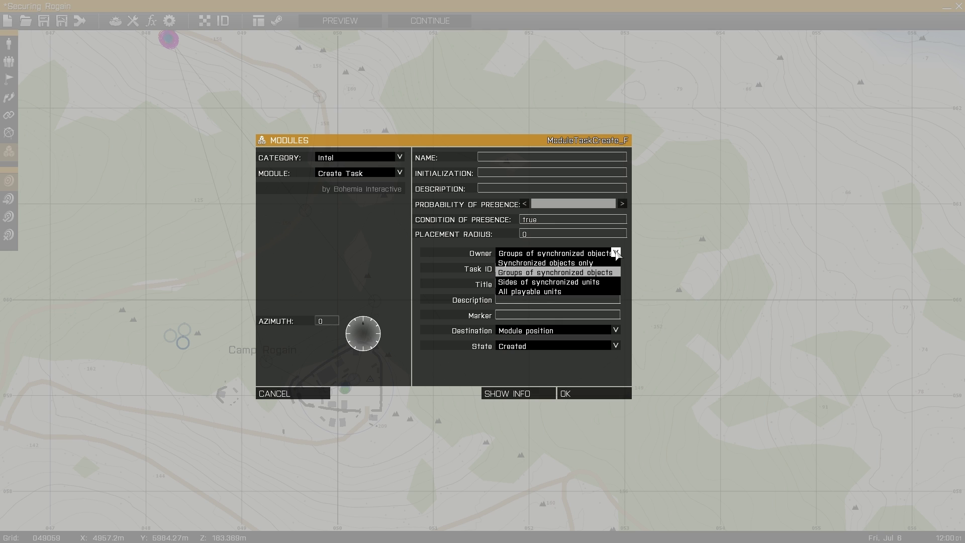
{"action": "left_click", "coordinate": [599, 276]}
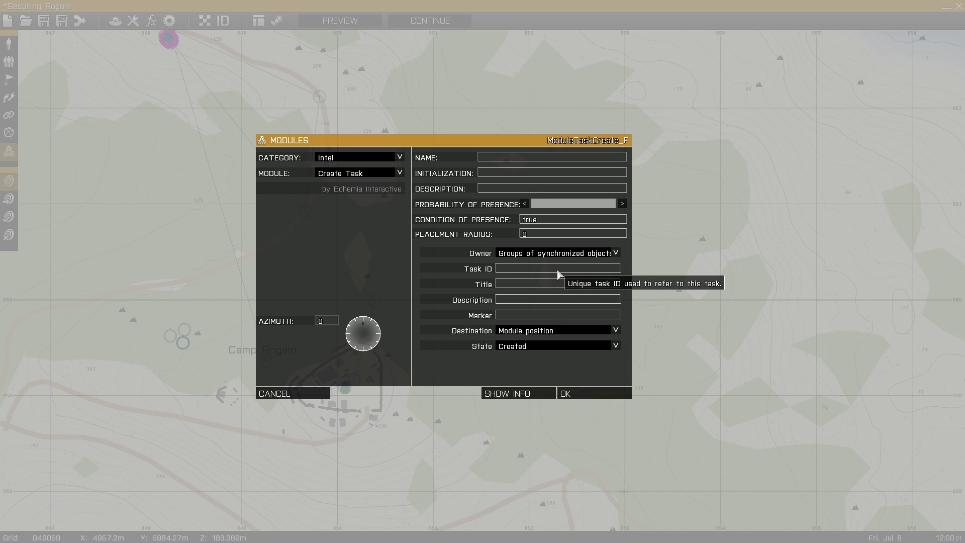
Enter task ID Task1, title 'Eliminate AAF Garrison', the camp Rogain description, and marker camprogain.
{"action": "type", "text": "Task1"}
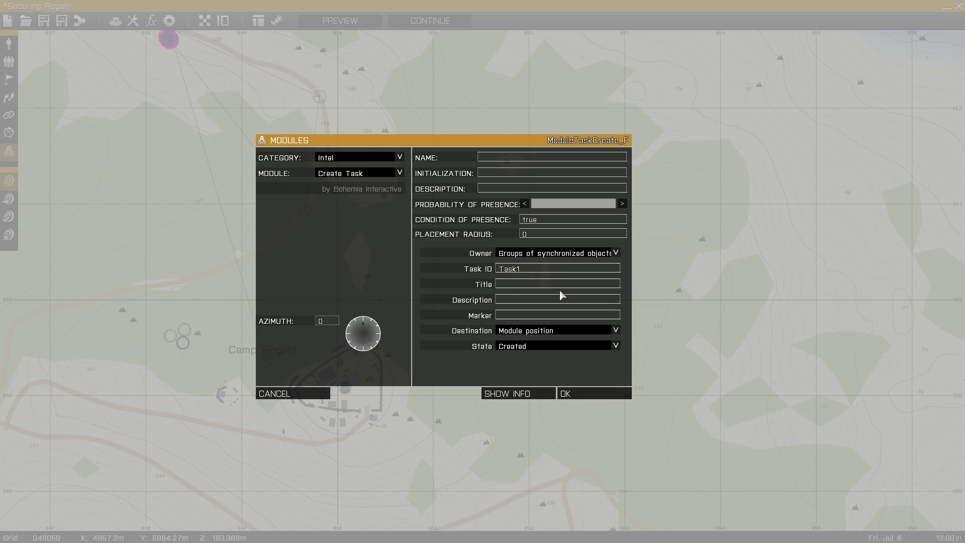
{"action": "type", "text": "Eliminate AAF Garrison"}
{"action": "key", "text": "Tab"}
{"action": "type", "text": "Eliminat"}
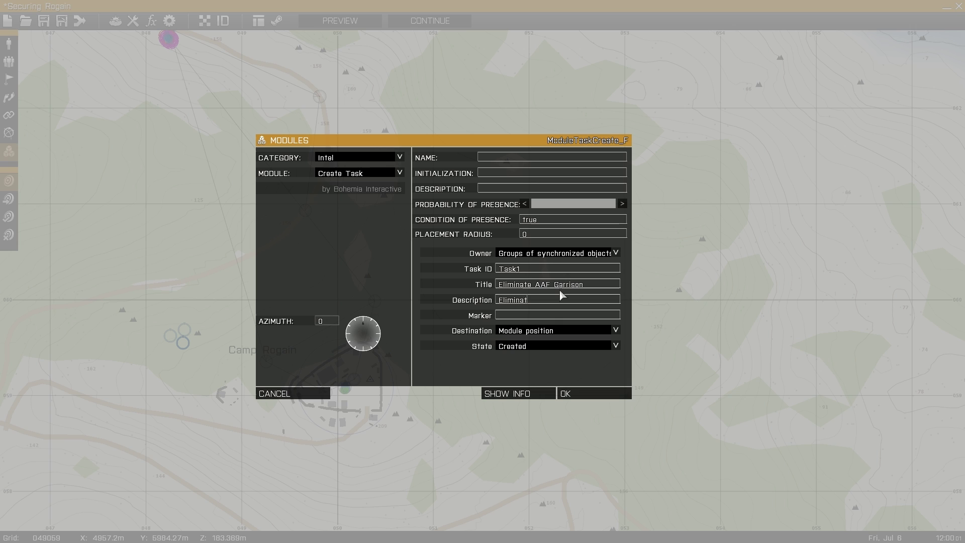
{"action": "type", "text": "e the AAF G"}
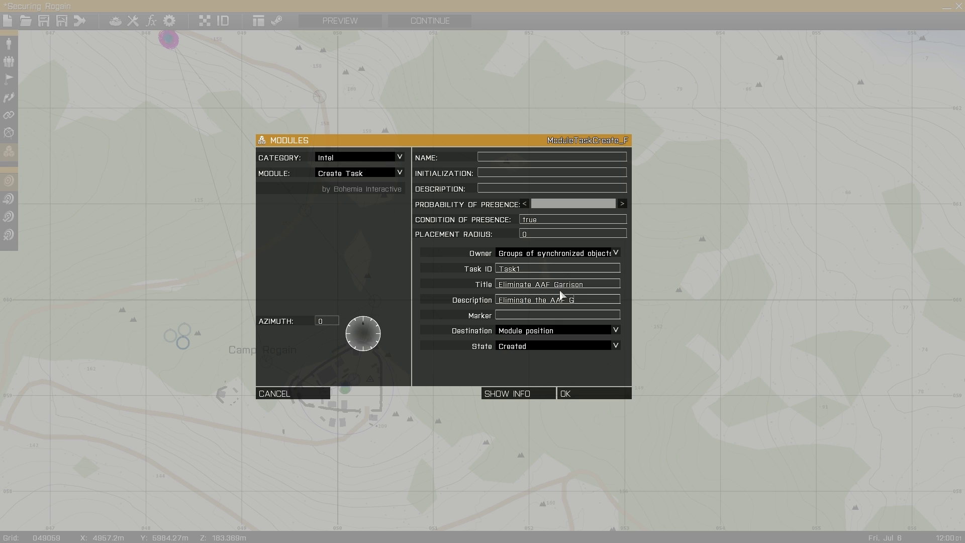
{"action": "type", "text": "arrison located at camp R"}
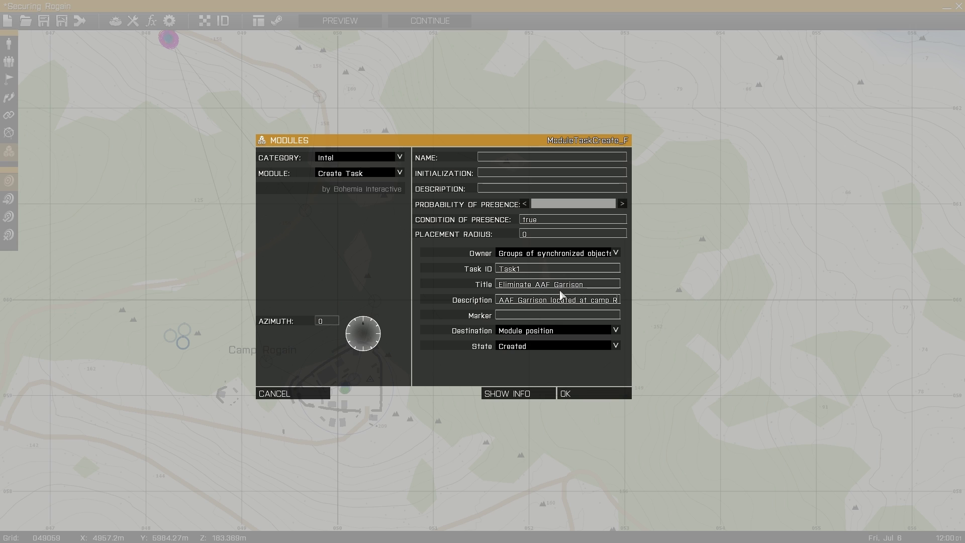
{"action": "type", "text": "ogain"}
{"action": "key", "text": "Tab"}
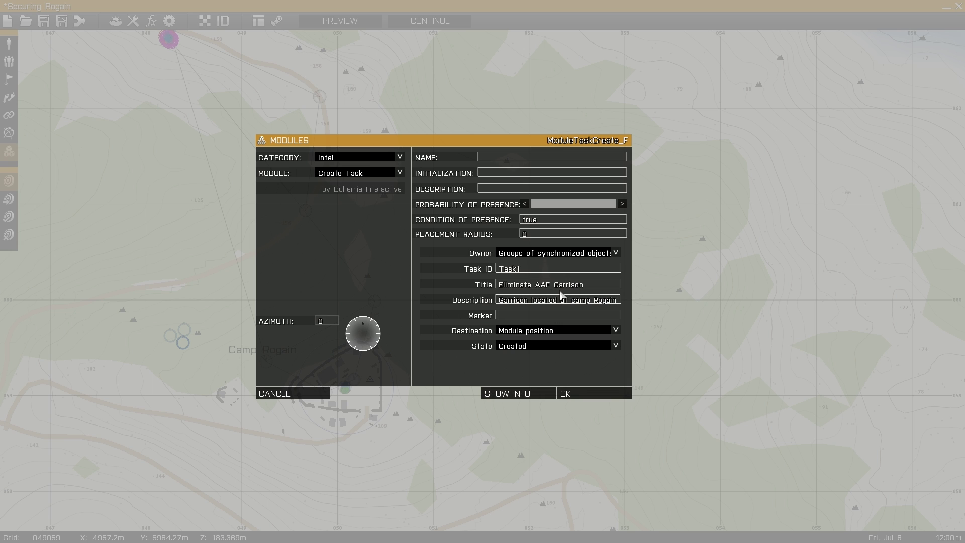
{"action": "type", "text": "camprogain"}
Set the task destination to Disabled and the state to Created.
{"action": "left_click", "coordinate": [611, 331]}
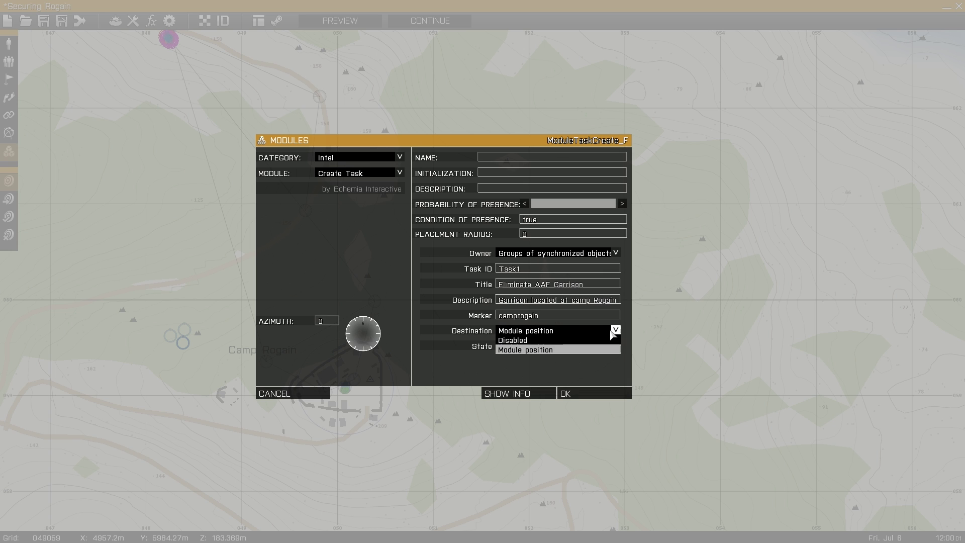
{"action": "left_click", "coordinate": [555, 340]}
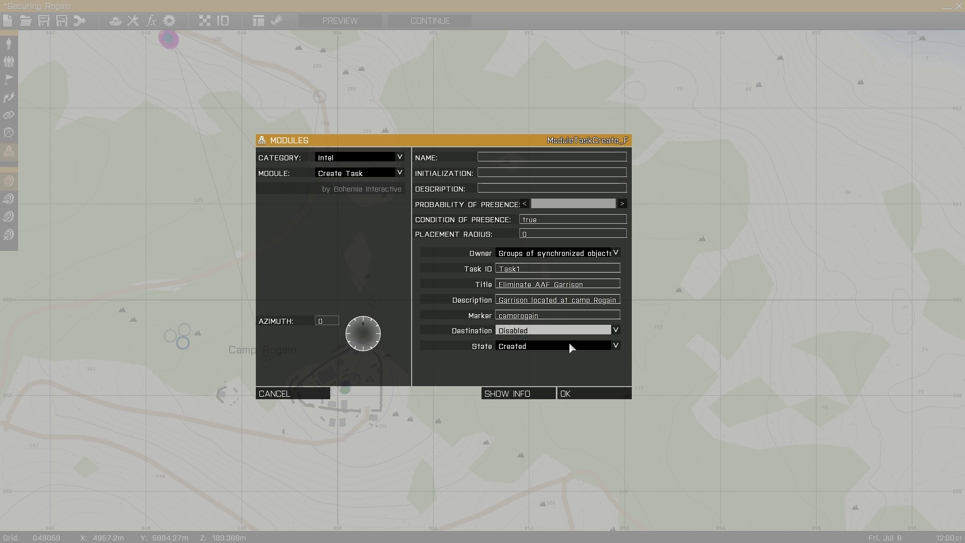
{"action": "left_click", "coordinate": [595, 345]}
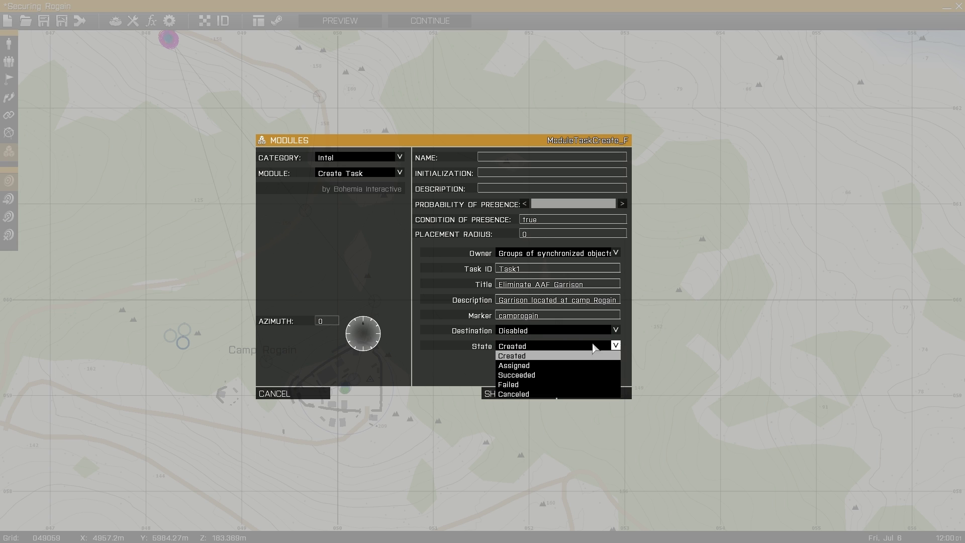
{"action": "left_click", "coordinate": [512, 357]}
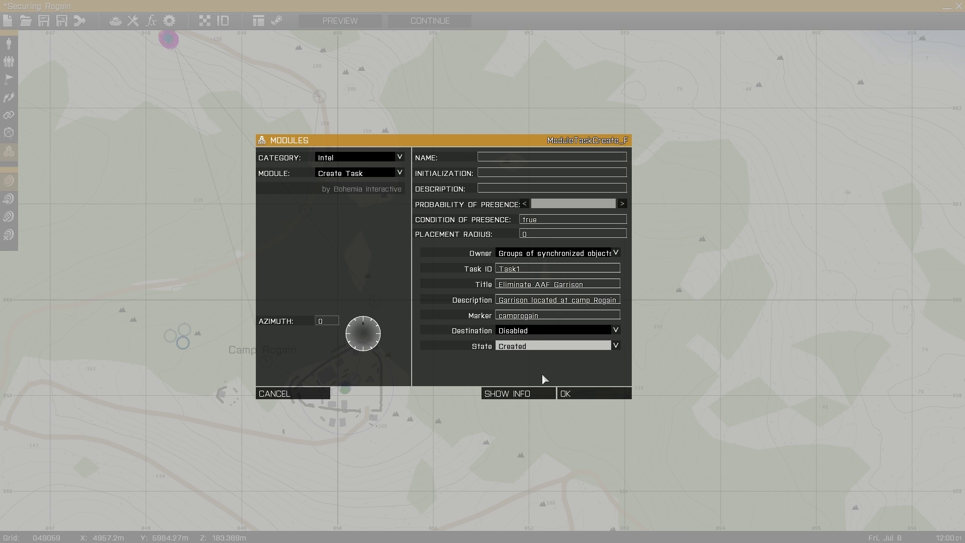
Accept the Create Task module and move it just below the player's squad.
{"action": "left_click", "coordinate": [586, 393]}
{"action": "left_click_drag", "start_coordinate": [296, 315], "coordinate": [297, 270]}
{"action": "scroll", "coordinate": [298, 270], "scroll_direction": "up", "scroll_amount": 6}
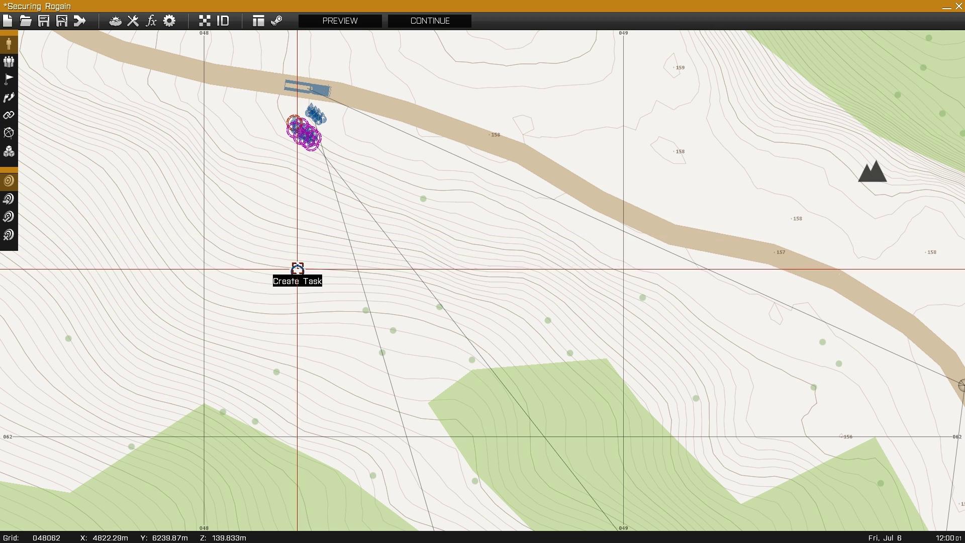
{"action": "left_click_drag", "start_coordinate": [297, 269], "coordinate": [299, 159]}
{"action": "scroll", "coordinate": [299, 156], "scroll_direction": "up", "scroll_amount": 4}
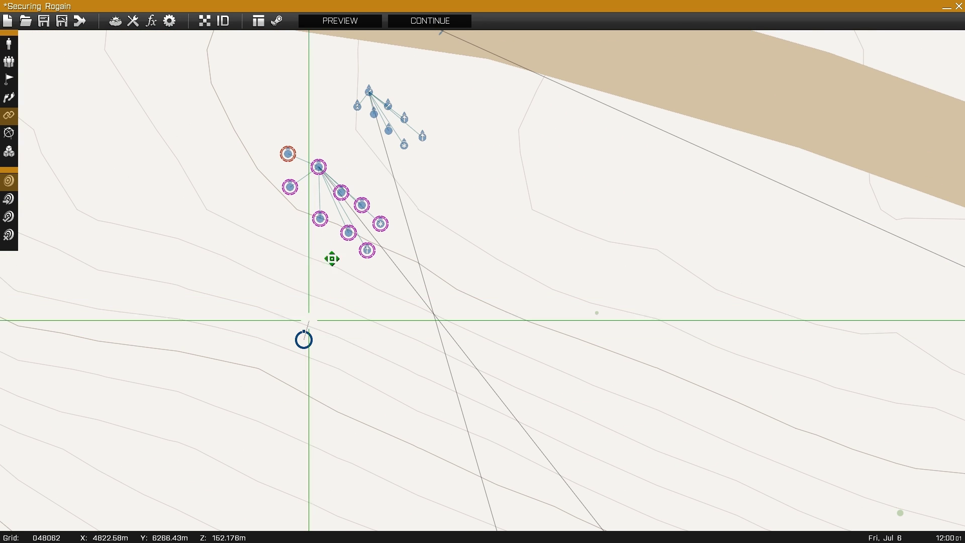
Sync all six squad soldiers to the Create Task module.
{"action": "left_click", "coordinate": [347, 233]}
{"action": "left_click", "coordinate": [381, 222]}
{"action": "left_click", "coordinate": [362, 204]}
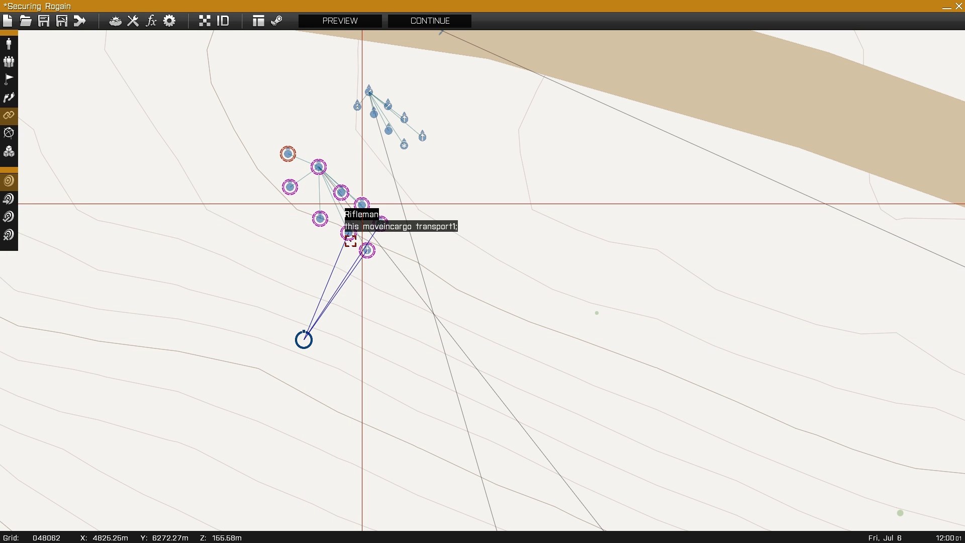
{"action": "left_click", "coordinate": [342, 193]}
{"action": "left_click", "coordinate": [290, 190]}
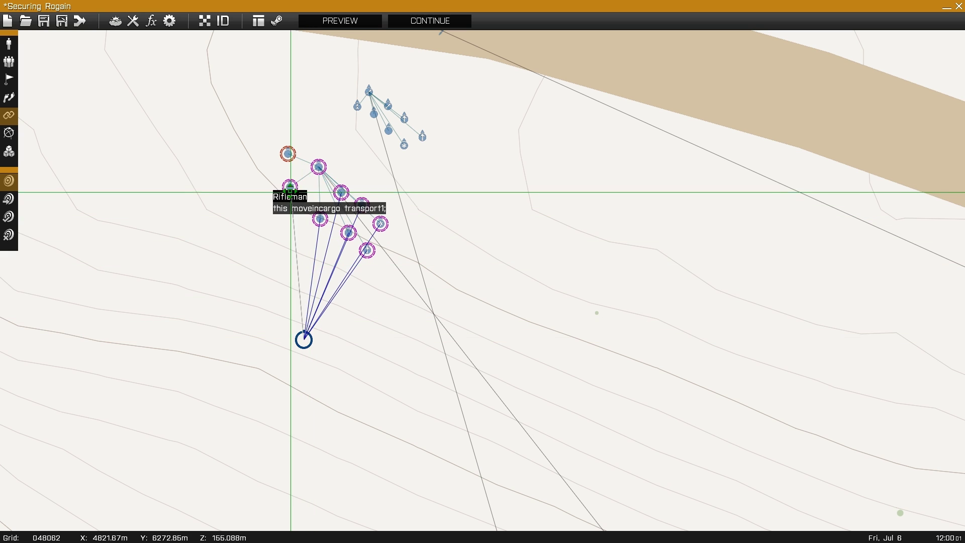
{"action": "left_click", "coordinate": [318, 167]}
{"action": "left_click", "coordinate": [304, 340]}
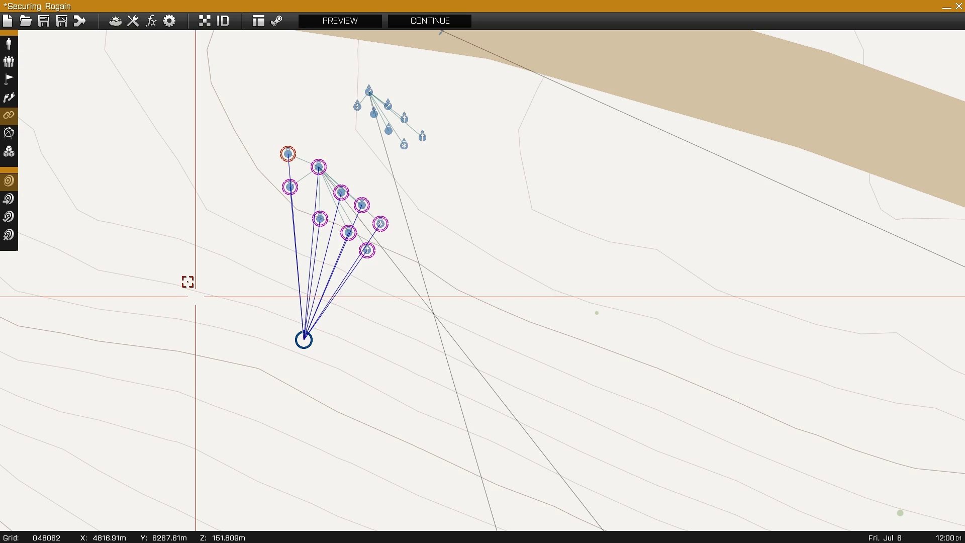
{"action": "scroll", "coordinate": [195, 296], "scroll_direction": "down", "scroll_amount": 5}
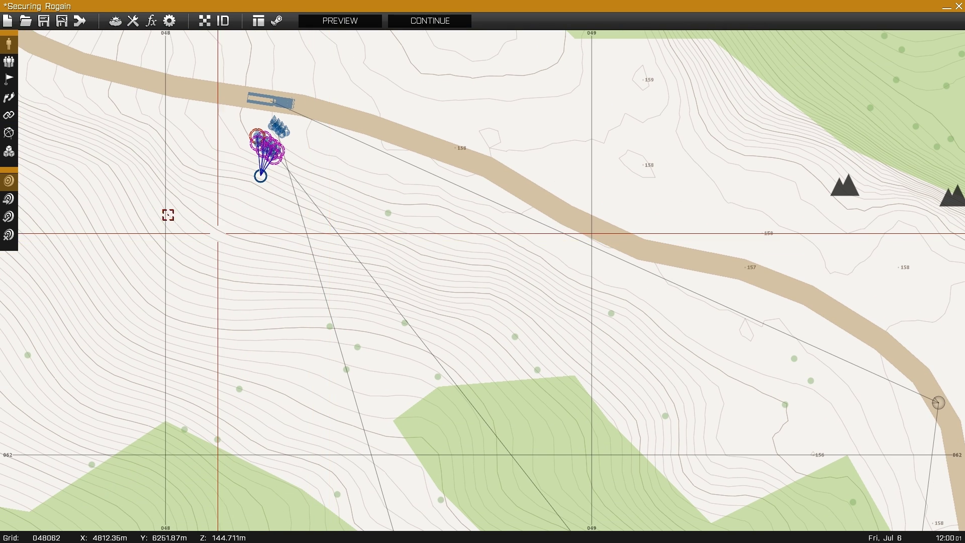
Add an Assigned Set Task State module just below Create Task and sync it to the task.
{"action": "left_click", "coordinate": [9, 152]}
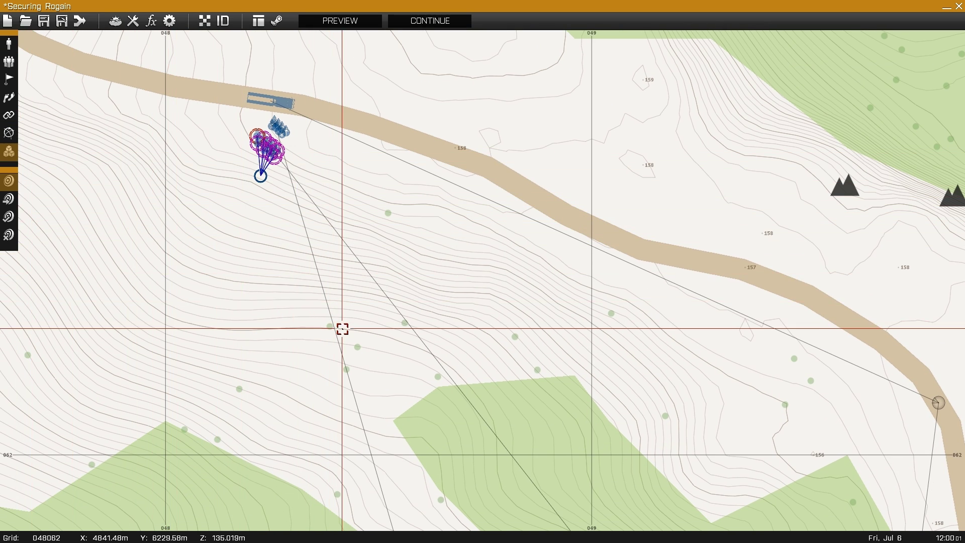
{"action": "double_click", "coordinate": [250, 300]}
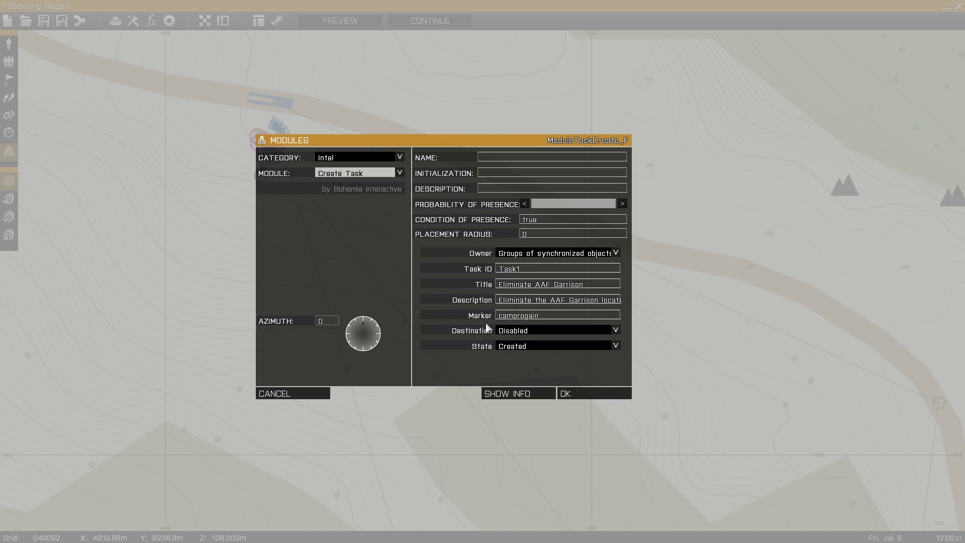
{"action": "left_click", "coordinate": [400, 174]}
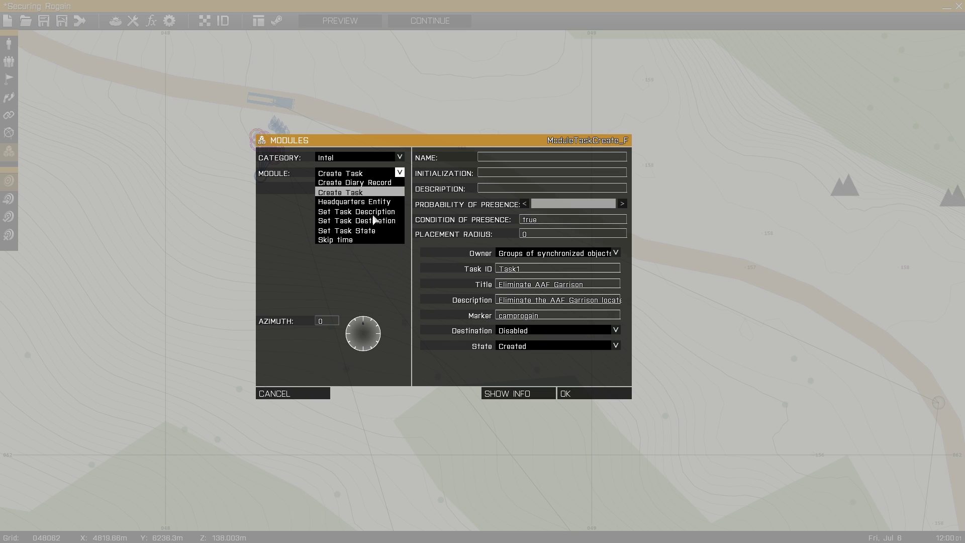
{"action": "left_click", "coordinate": [364, 231]}
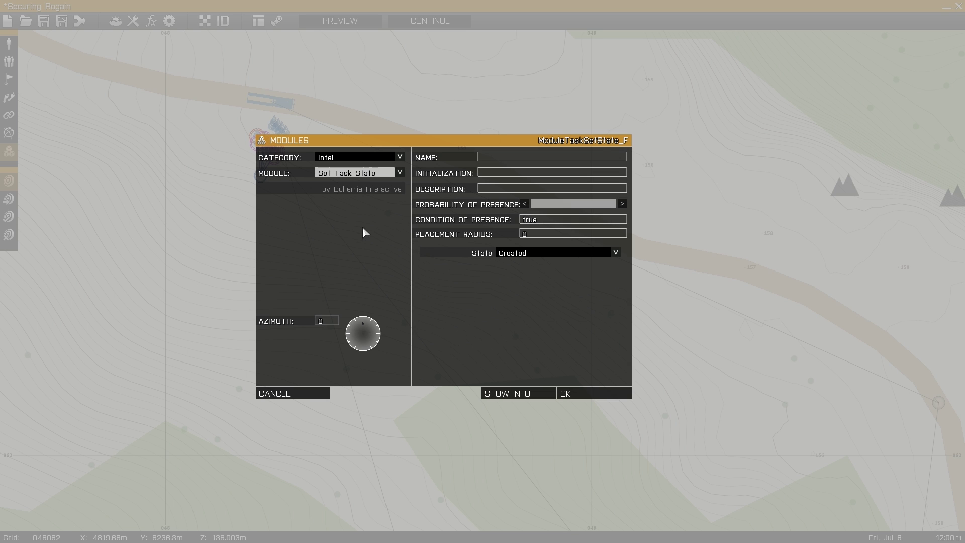
{"action": "left_click", "coordinate": [511, 257]}
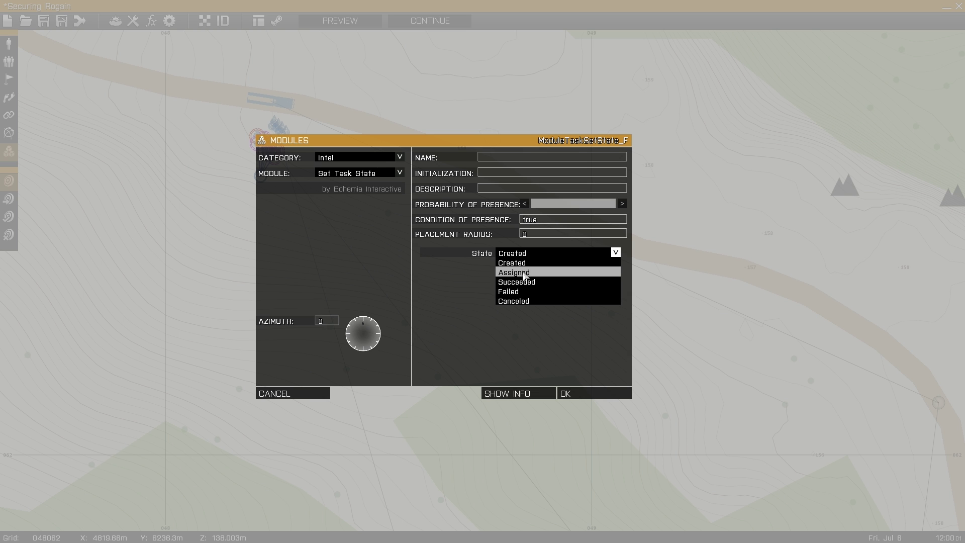
{"action": "left_click", "coordinate": [574, 395]}
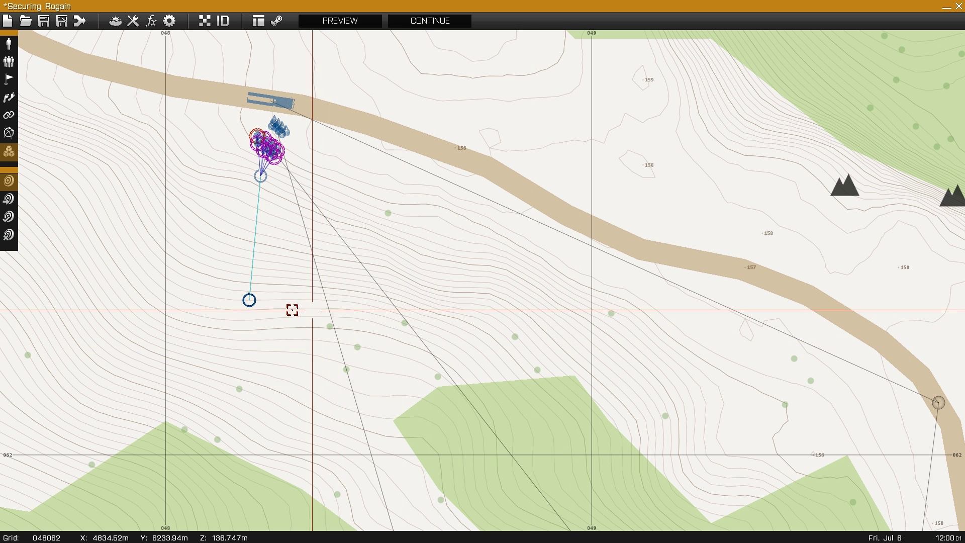
{"action": "left_click_drag", "start_coordinate": [266, 269], "coordinate": [260, 240]}
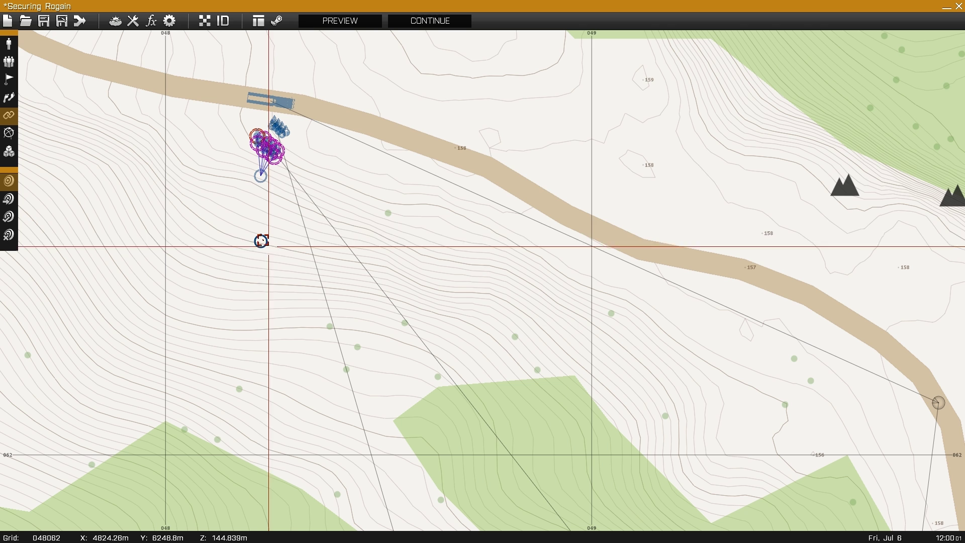
{"action": "left_click_drag", "start_coordinate": [261, 241], "coordinate": [261, 176]}
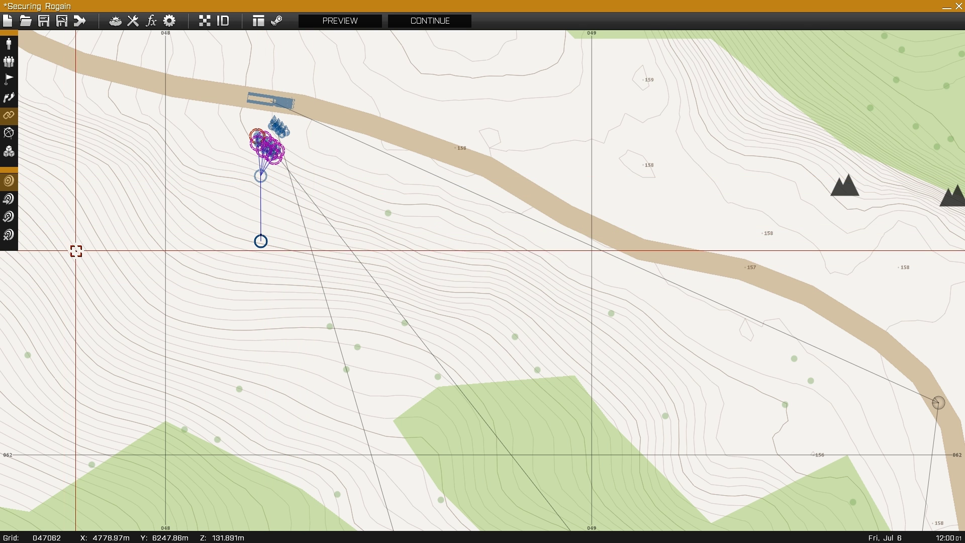
Place an Intel > Set Task Destination module below the squad's modules.
{"action": "left_click", "coordinate": [9, 151]}
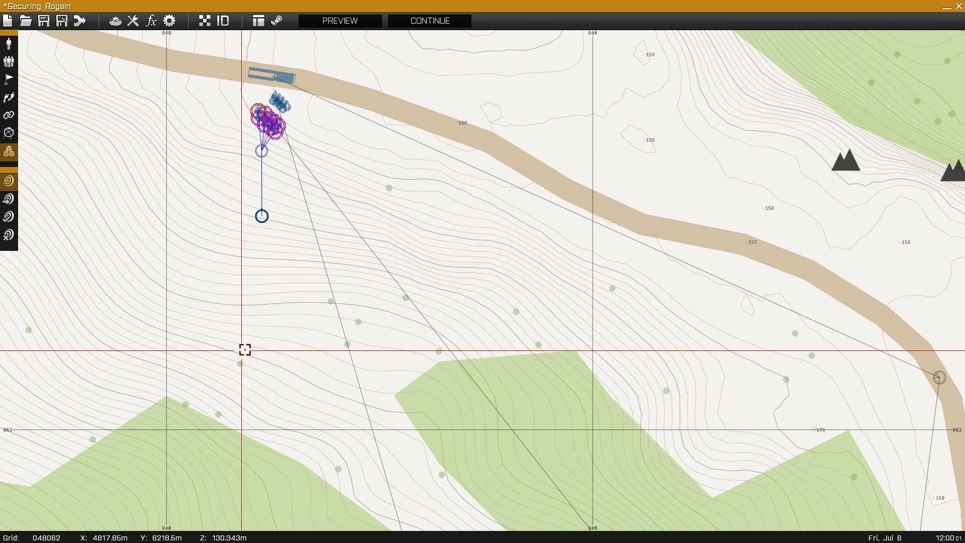
{"action": "left_click", "coordinate": [251, 353]}
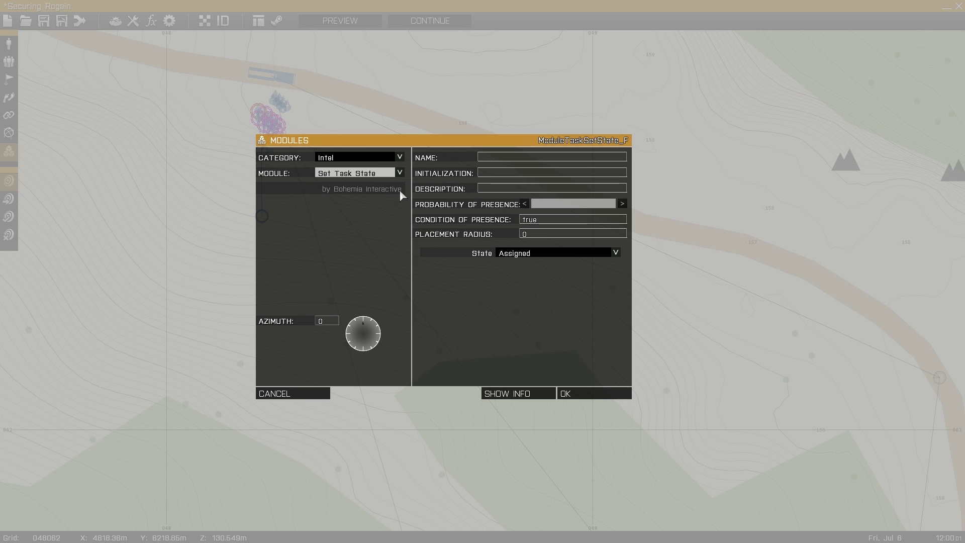
{"action": "left_click", "coordinate": [401, 173]}
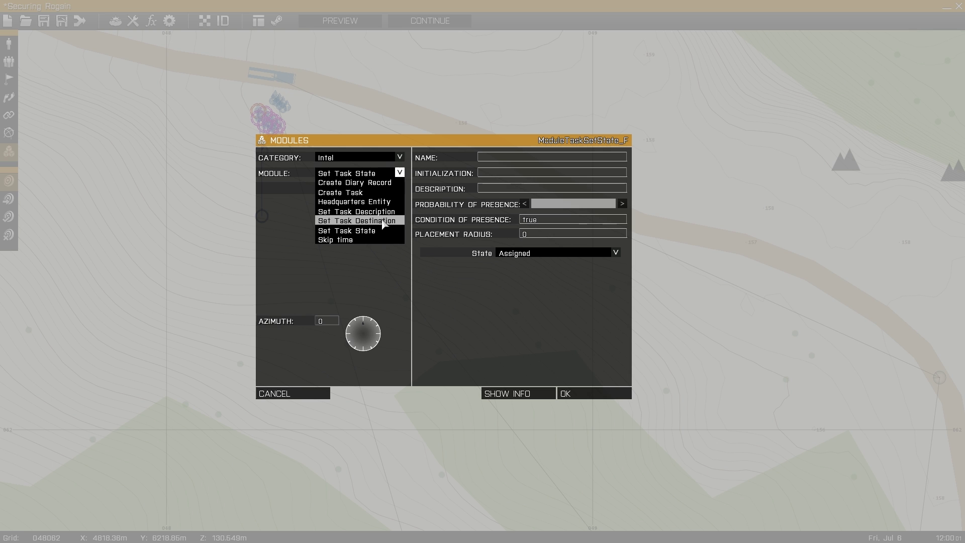
{"action": "left_click", "coordinate": [384, 221]}
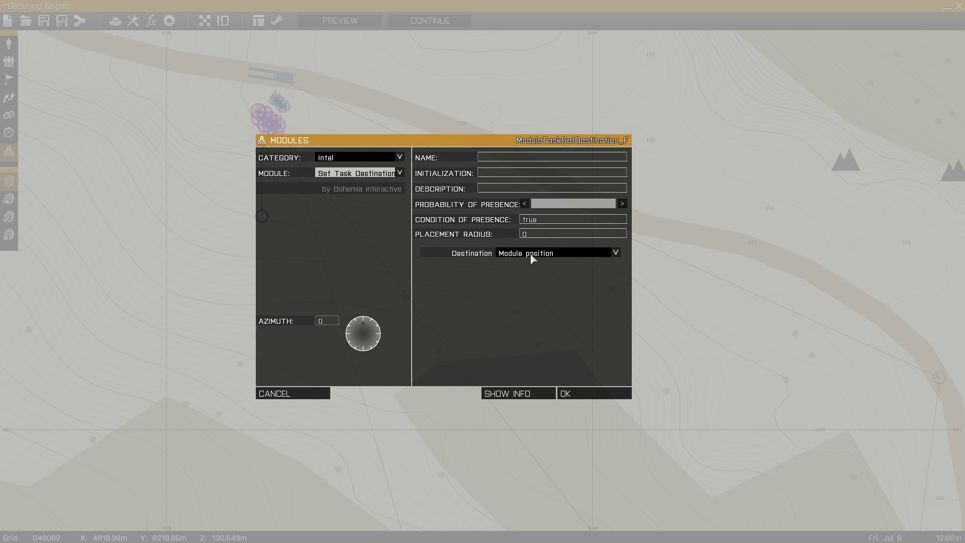
{"action": "left_click", "coordinate": [577, 395]}
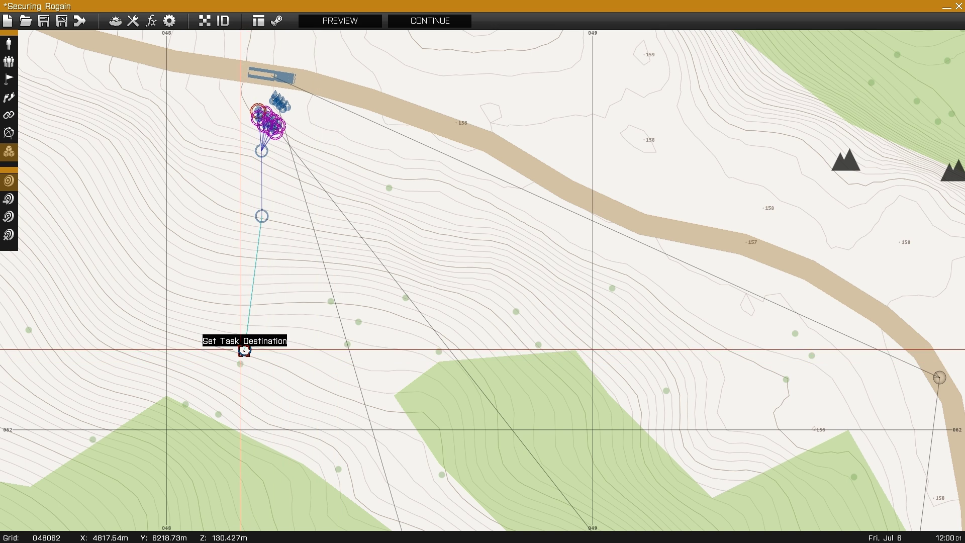
{"action": "left_click_drag", "start_coordinate": [244, 348], "coordinate": [192, 288]}
{"action": "scroll", "coordinate": [156, 197], "scroll_direction": "down", "scroll_amount": 5}
{"action": "right_click_drag", "start_coordinate": [325, 444], "coordinate": [307, 361]}
Sync the destination module to the Camp Rogain garrison's squad leader and to Create Task.
{"action": "right_click", "coordinate": [151, 146]}
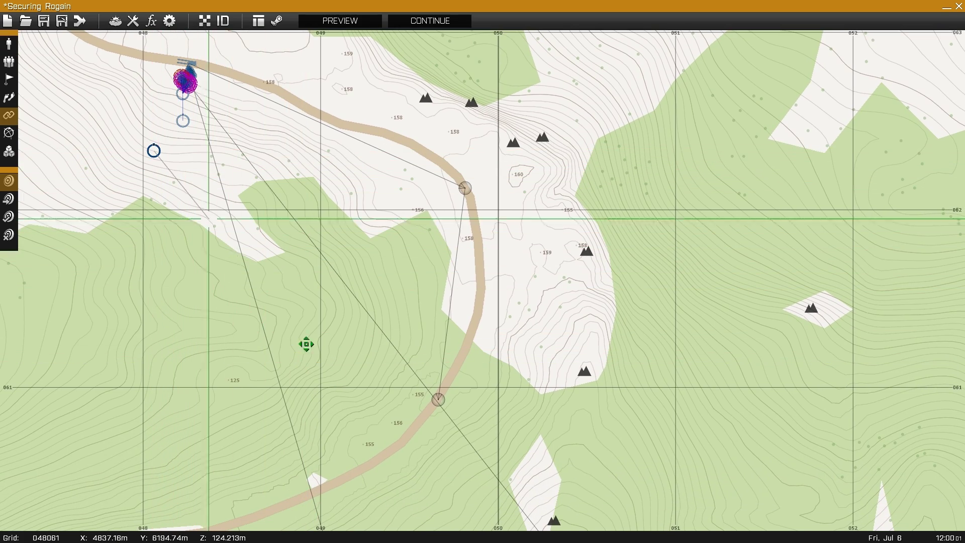
{"action": "right_click_drag", "start_coordinate": [380, 427], "coordinate": [287, 248]}
{"action": "left_click", "coordinate": [401, 494]}
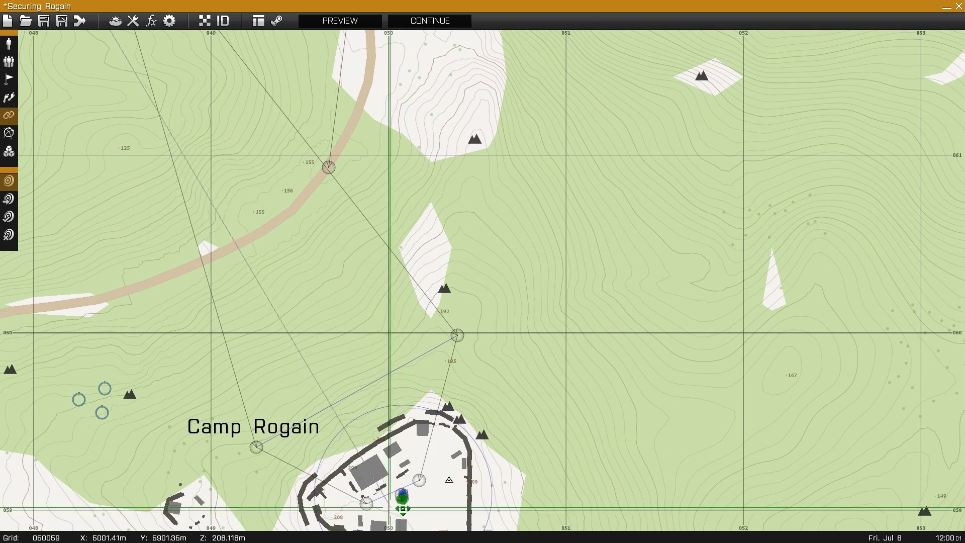
{"action": "scroll", "coordinate": [403, 500], "scroll_direction": "up", "scroll_amount": 4}
{"action": "scroll", "coordinate": [406, 507], "scroll_direction": "up", "scroll_amount": 5}
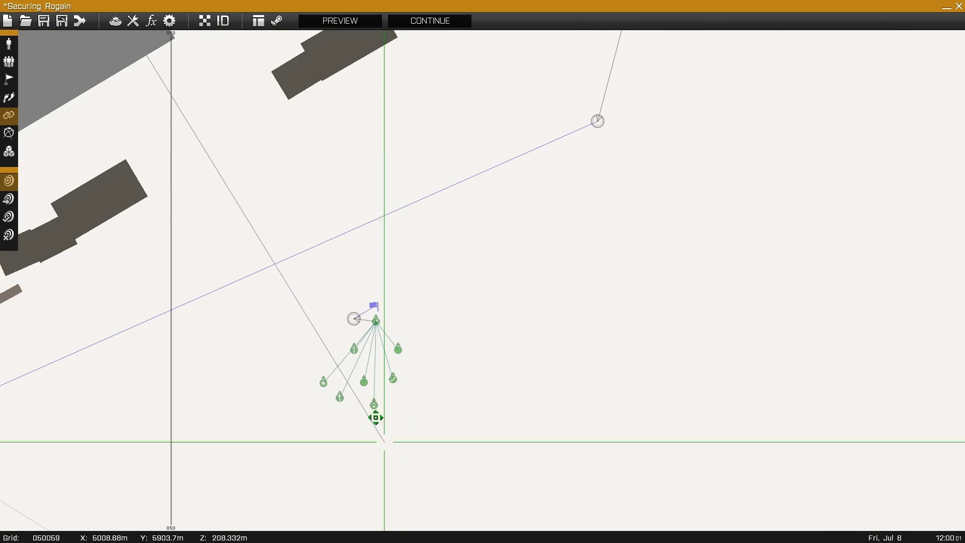
{"action": "left_click", "coordinate": [374, 320]}
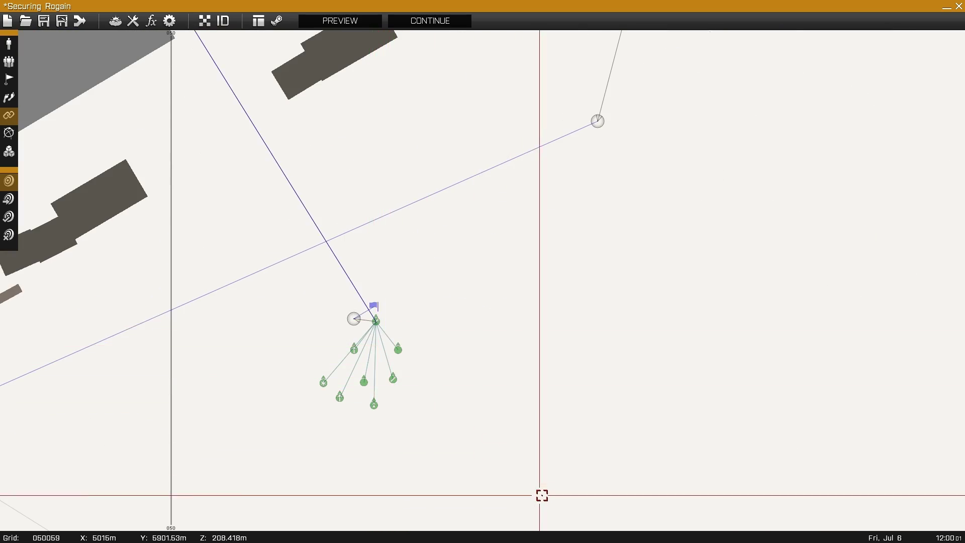
{"action": "scroll", "coordinate": [543, 494], "scroll_direction": "down", "scroll_amount": 8}
{"action": "scroll", "coordinate": [386, 239], "scroll_direction": "up", "scroll_amount": 8}
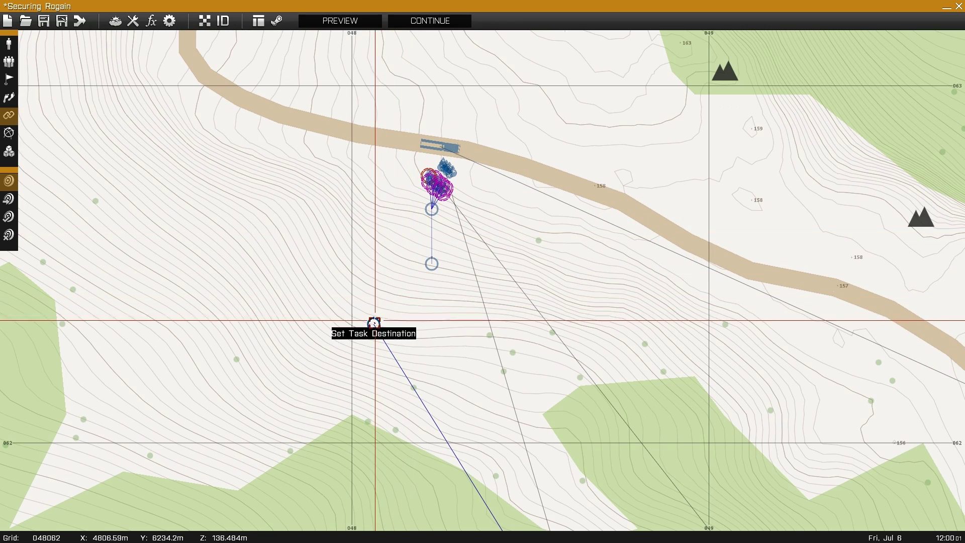
{"action": "left_click", "coordinate": [374, 322]}
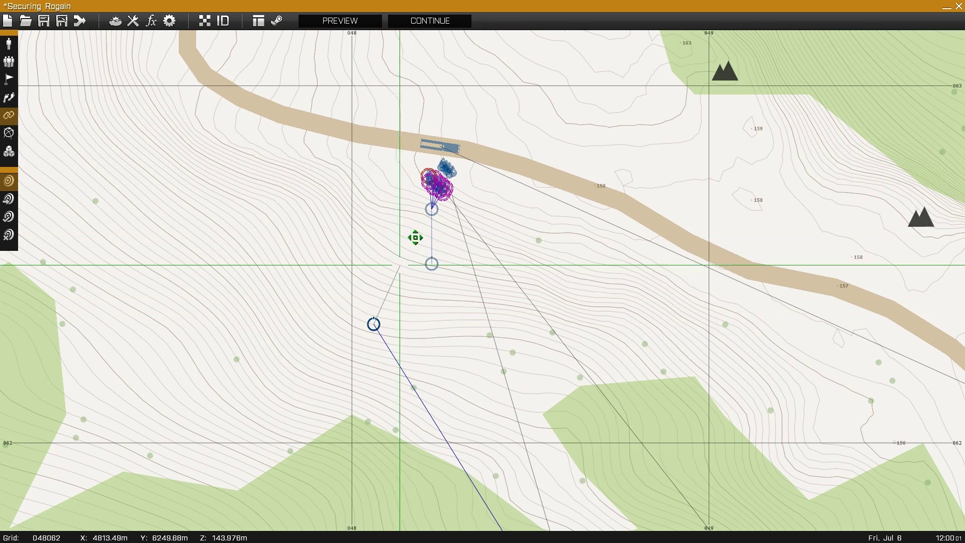
{"action": "right_click_drag", "start_coordinate": [486, 328], "coordinate": [429, 295]}
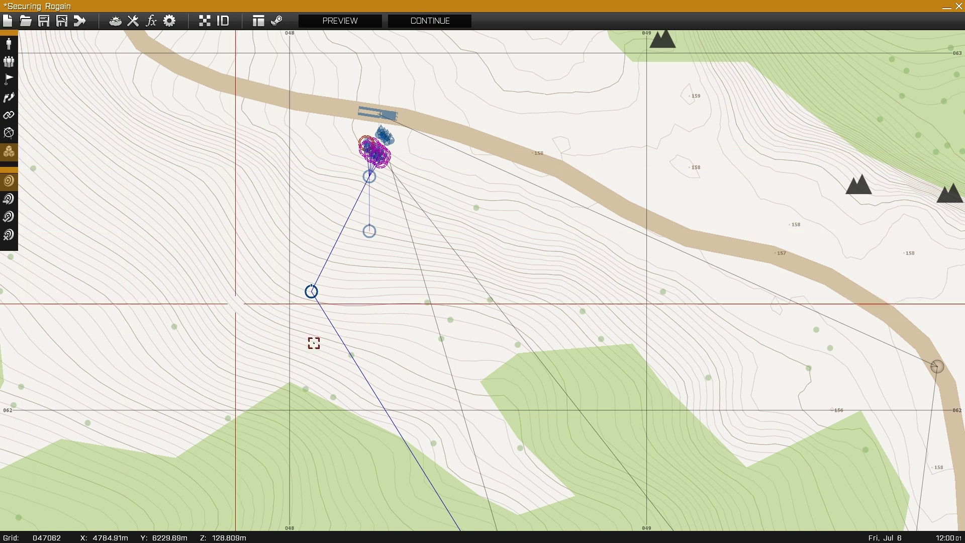
{"action": "right_click_drag", "start_coordinate": [314, 342], "coordinate": [276, 287]}
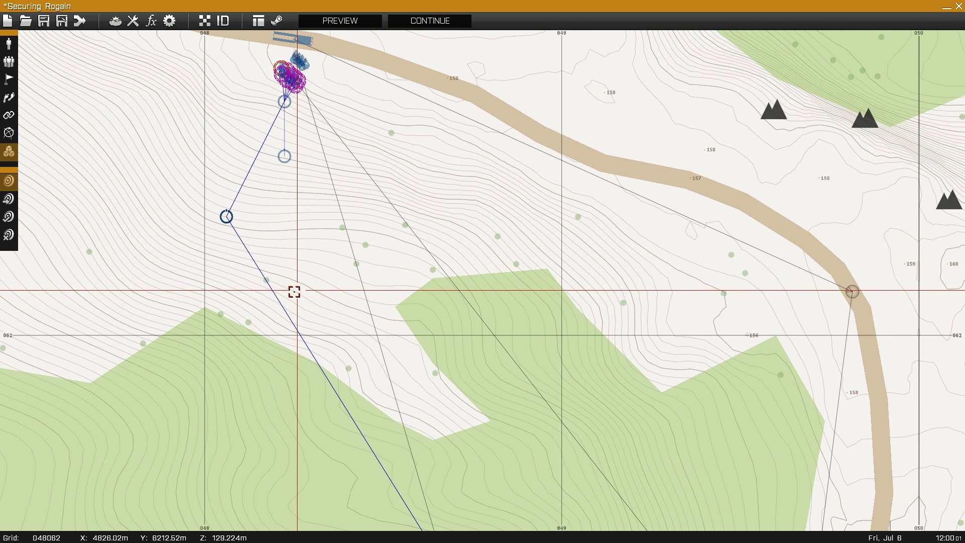
Place another Set Task State module with state Succeeded.
{"action": "double_click", "coordinate": [295, 293]}
{"action": "left_click", "coordinate": [380, 174]}
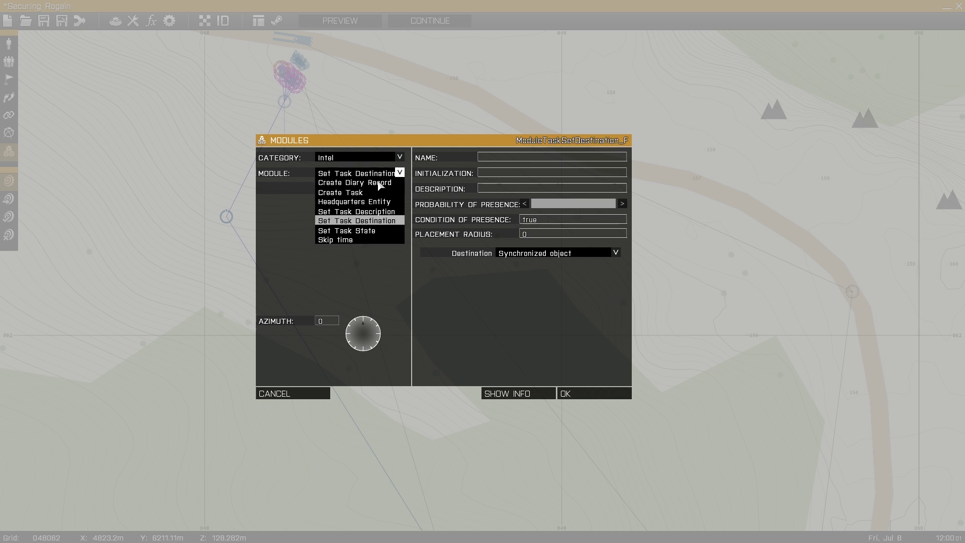
{"action": "left_click", "coordinate": [367, 231]}
{"action": "left_click", "coordinate": [532, 253]}
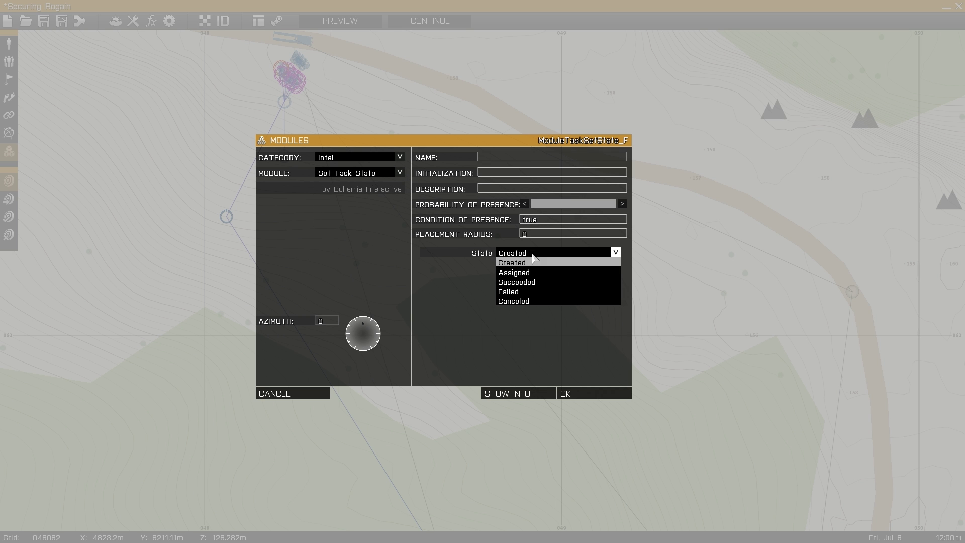
{"action": "left_click", "coordinate": [527, 283]}
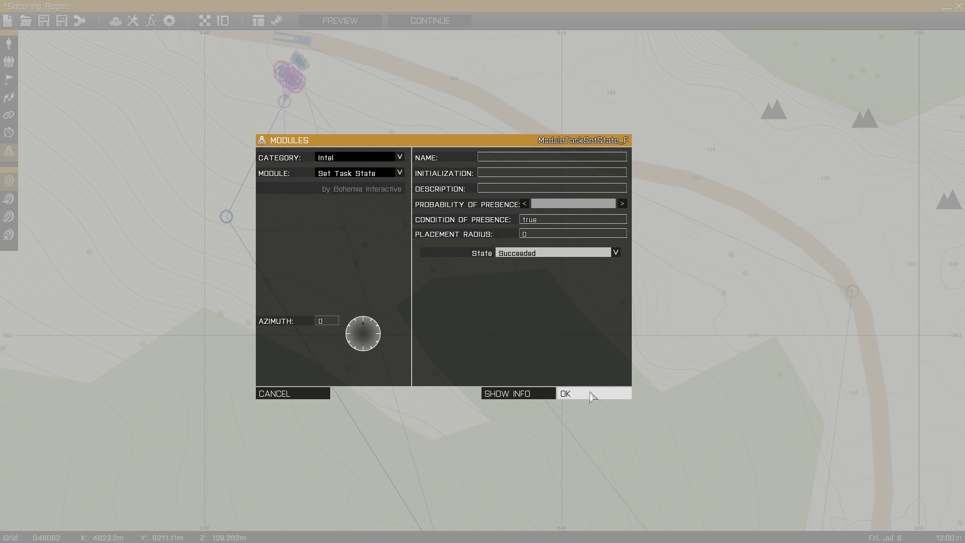
{"action": "left_click", "coordinate": [591, 394]}
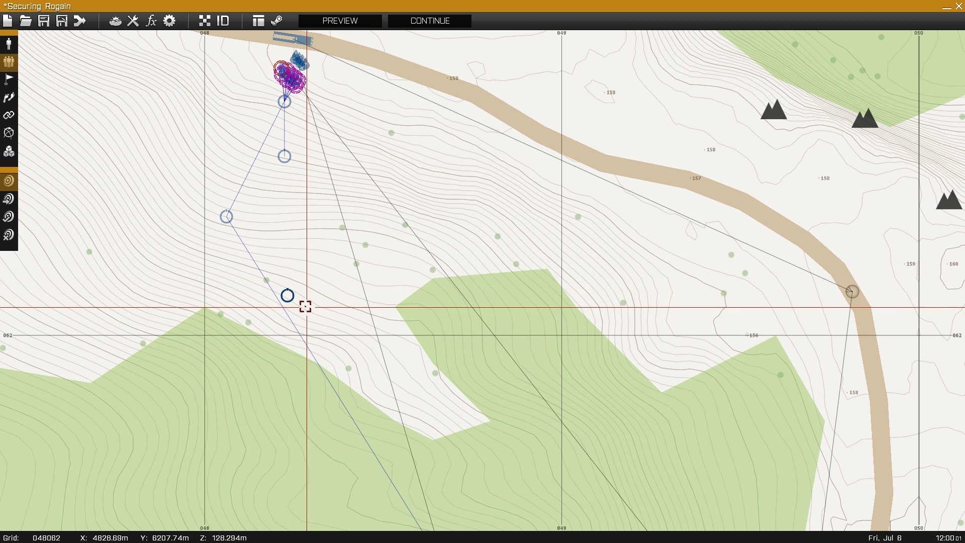
Link the Succeeded state module to Create Task and shift it slightly right.
{"action": "left_click", "coordinate": [287, 294]}
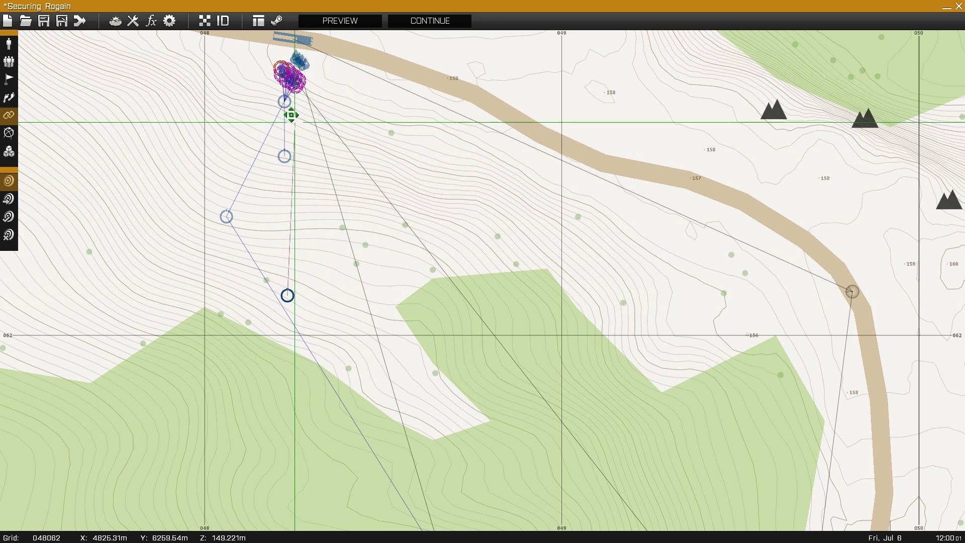
{"action": "left_click", "coordinate": [284, 104]}
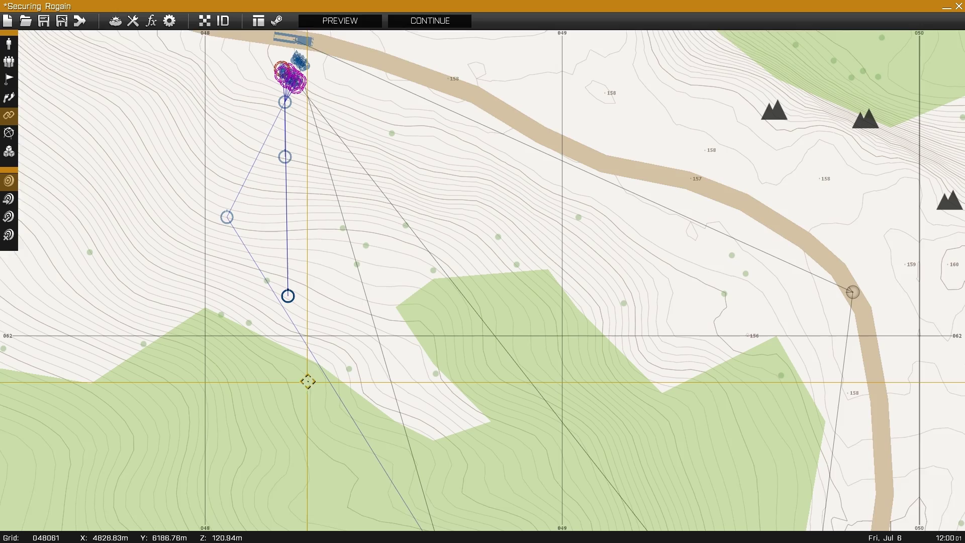
{"action": "right_click_drag", "start_coordinate": [308, 382], "coordinate": [282, 306]}
{"action": "left_click_drag", "start_coordinate": [269, 261], "coordinate": [319, 251]}
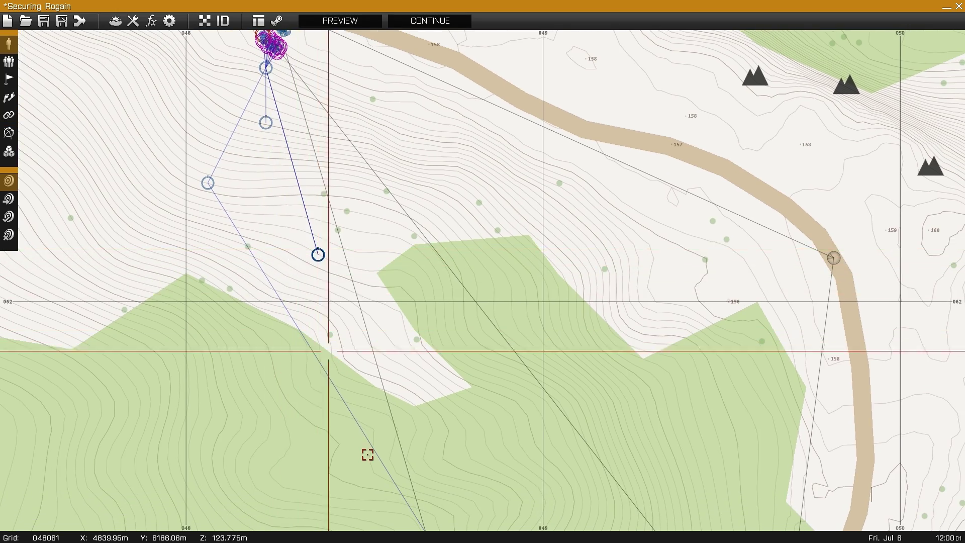
{"action": "scroll", "coordinate": [223, 183], "scroll_direction": "down", "scroll_amount": 5}
{"action": "scroll", "coordinate": [355, 392], "scroll_direction": "up", "scroll_amount": 8}
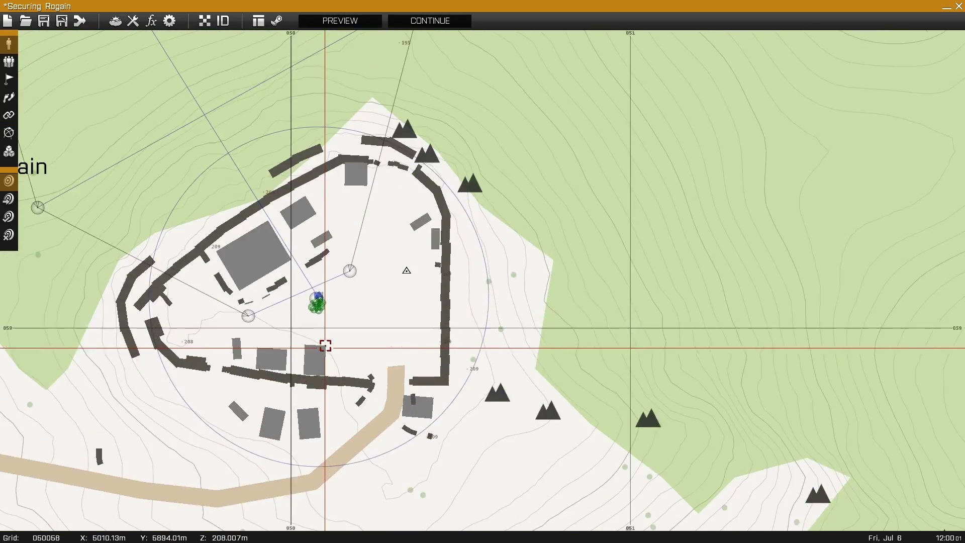
{"action": "scroll", "coordinate": [431, 392], "scroll_direction": "down", "scroll_amount": 2}
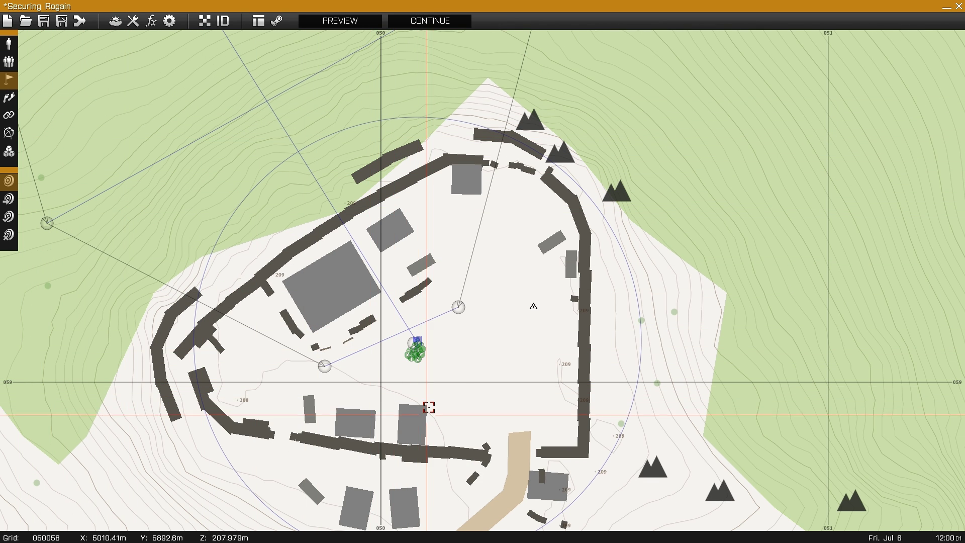
Create a trigger at Camp Rogain's centre activated by Independent, Not present.
{"action": "double_click", "coordinate": [421, 391]}
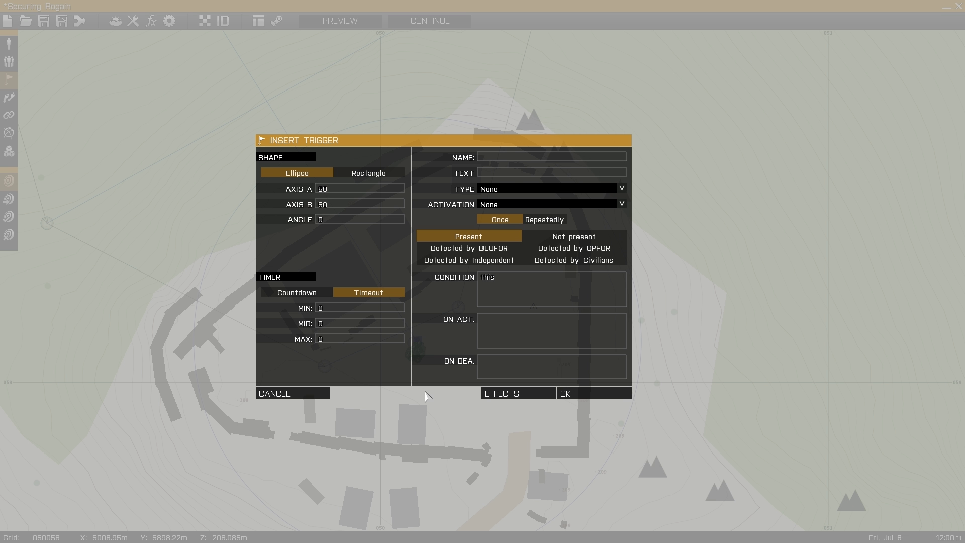
{"action": "left_click", "coordinate": [503, 189]}
{"action": "left_click", "coordinate": [500, 198]}
{"action": "left_click", "coordinate": [497, 204]}
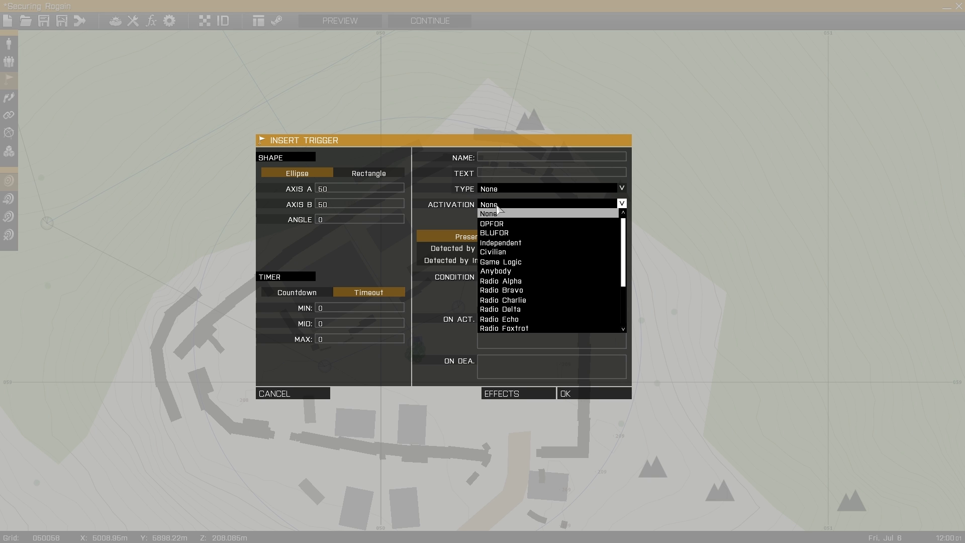
{"action": "left_click", "coordinate": [503, 243]}
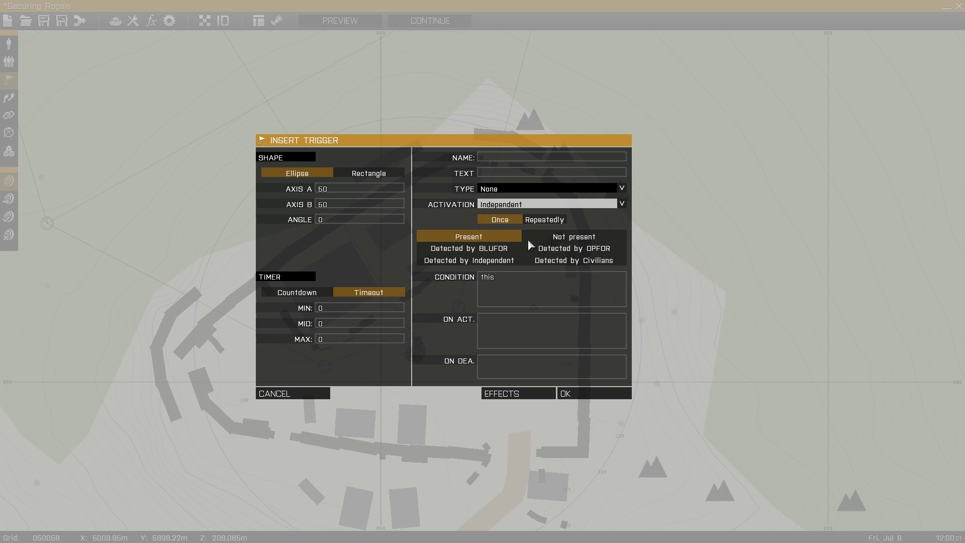
{"action": "left_click", "coordinate": [548, 240]}
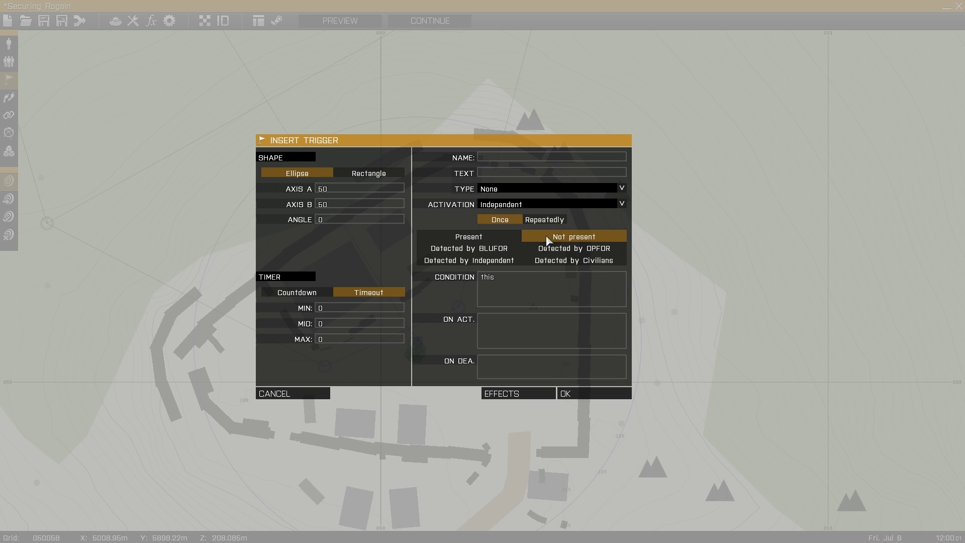
{"action": "left_click", "coordinate": [583, 393]}
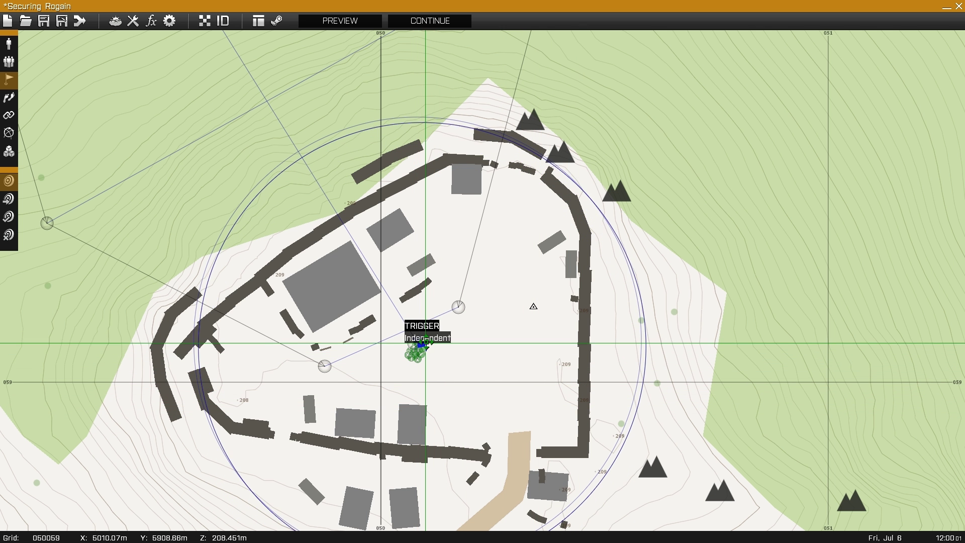
{"action": "left_click_drag", "start_coordinate": [426, 343], "coordinate": [426, 331]}
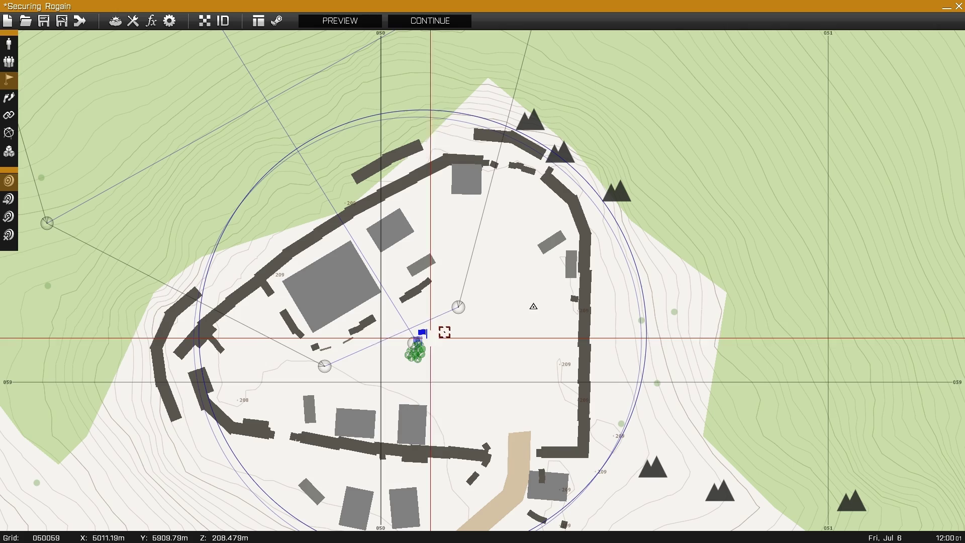
Sync the Succeeded Set Task State module to the Camp Rogain trigger.
{"action": "key", "text": "F5"}
{"action": "scroll", "coordinate": [486, 303], "scroll_direction": "down", "scroll_amount": 10}
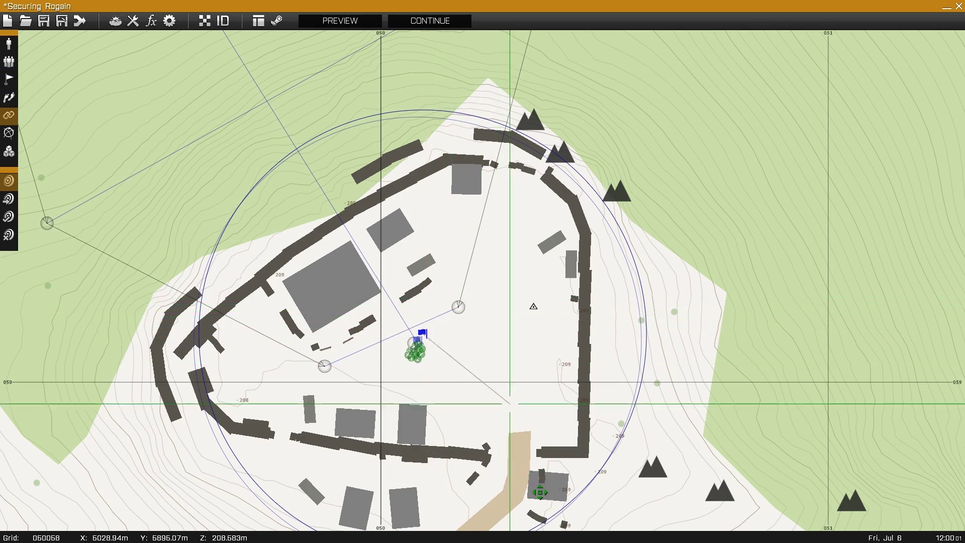
{"action": "scroll", "coordinate": [410, 272], "scroll_direction": "up", "scroll_amount": 8}
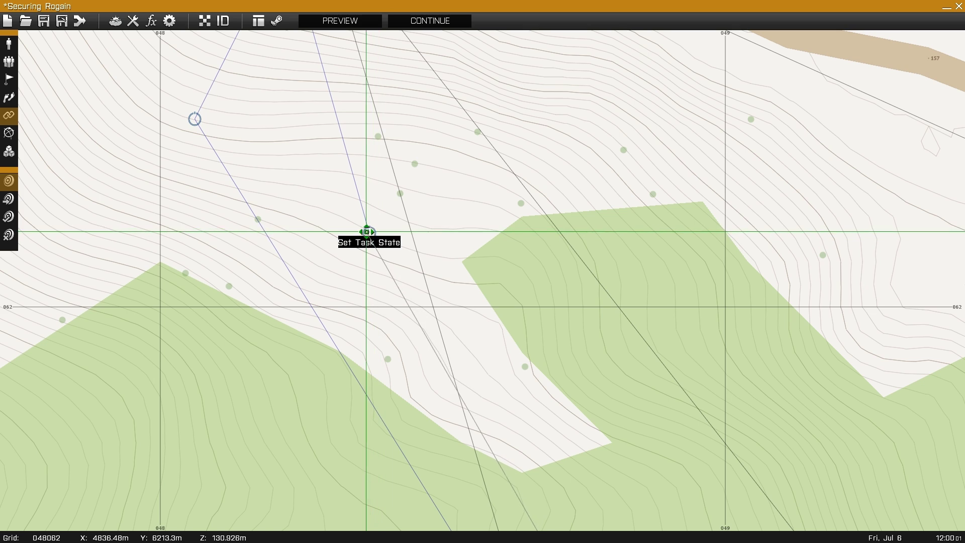
{"action": "left_click_drag", "start_coordinate": [369, 230], "coordinate": [400, 336]}
{"action": "scroll", "coordinate": [465, 412], "scroll_direction": "down", "scroll_amount": 5}
{"action": "right_click_drag", "start_coordinate": [399, 336], "coordinate": [335, 289]}
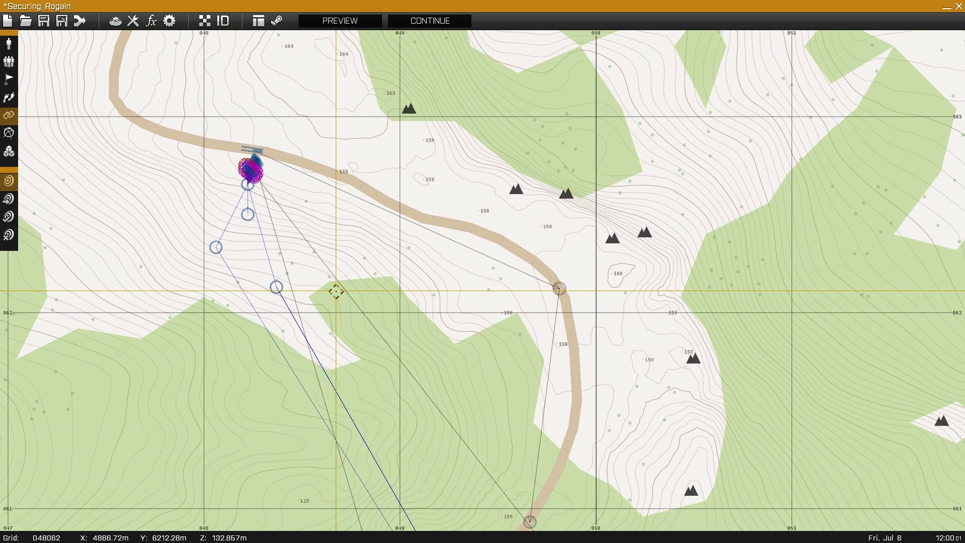
Preview the mission, then read the Situation and Execution briefing and the Eliminate AAF Garrison task.
{"action": "left_click", "coordinate": [340, 20]}
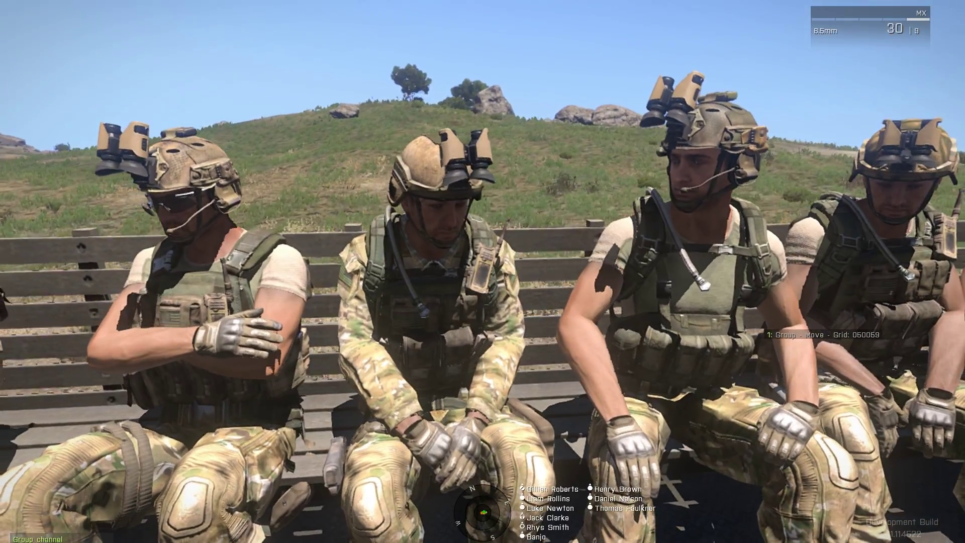
{"action": "key", "text": "m"}
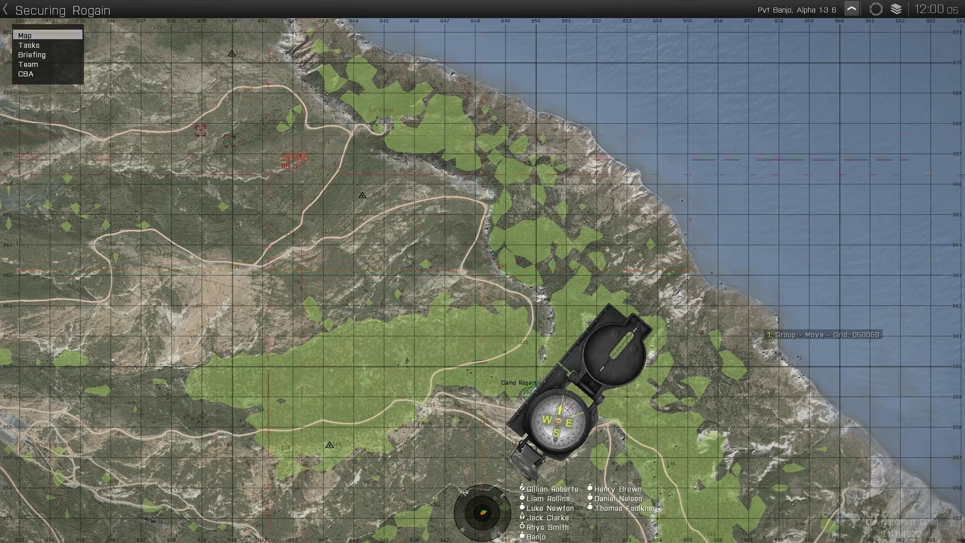
{"action": "left_click", "coordinate": [40, 56]}
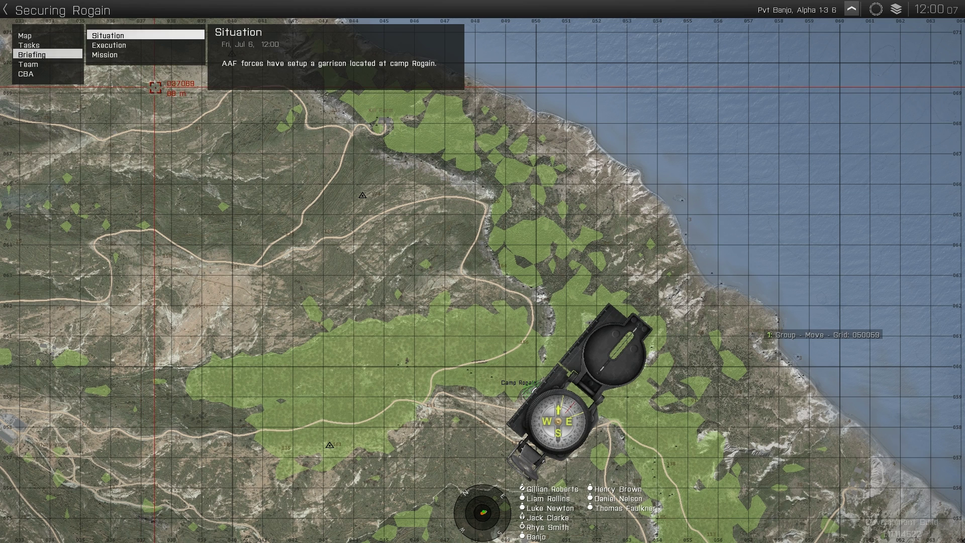
{"action": "left_click", "coordinate": [121, 47]}
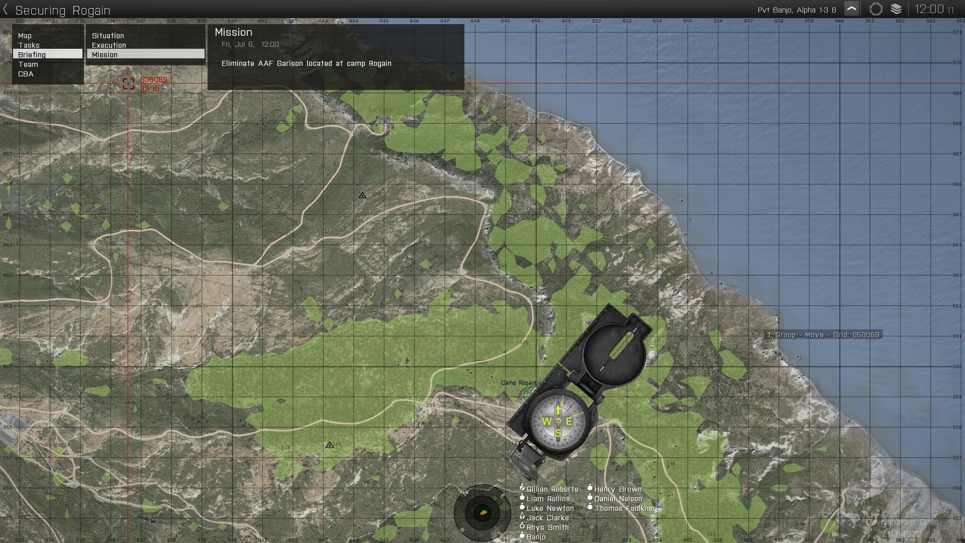
{"action": "left_click", "coordinate": [40, 48]}
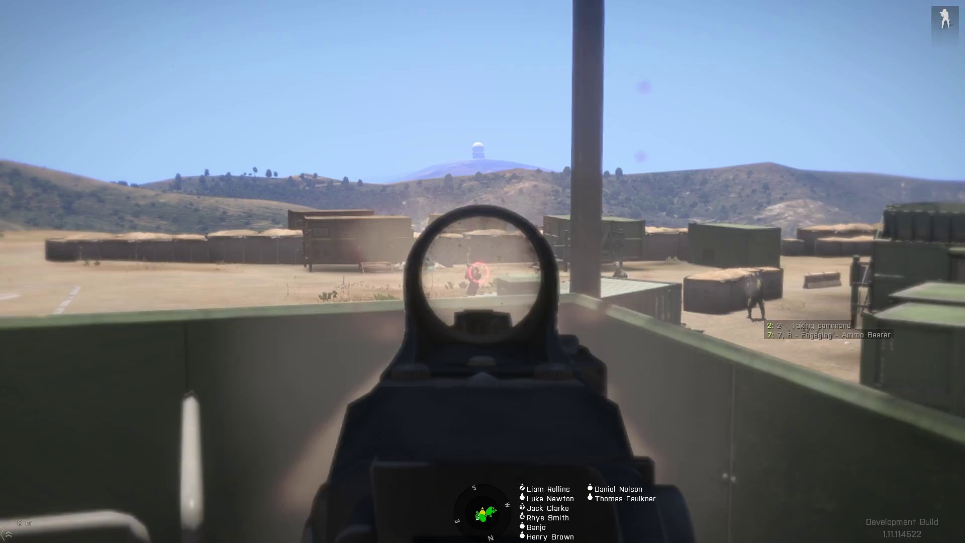
From the watchtower, stand up over the wall and shoot the enemy soldier in Camp Rogain.
{"action": "key", "text": "x"}
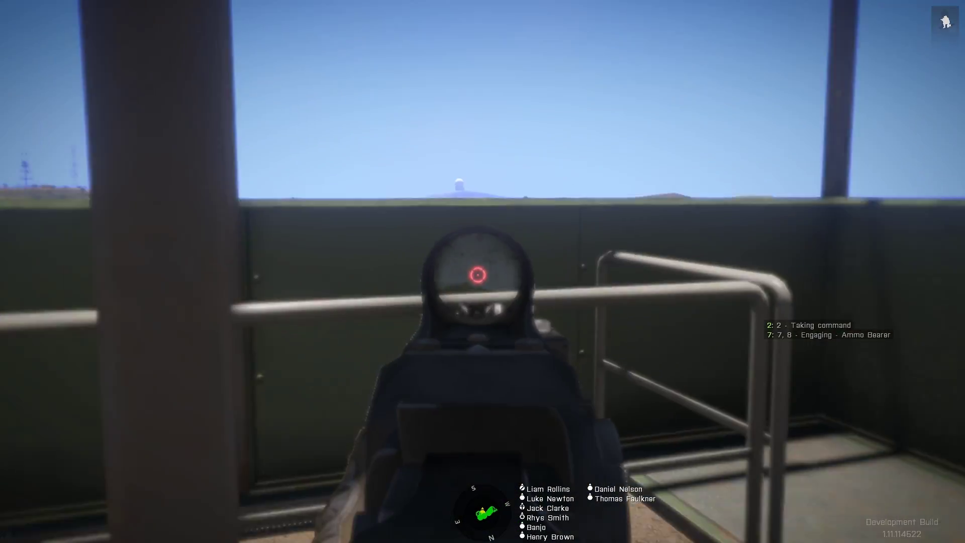
{"action": "key", "text": "x"}
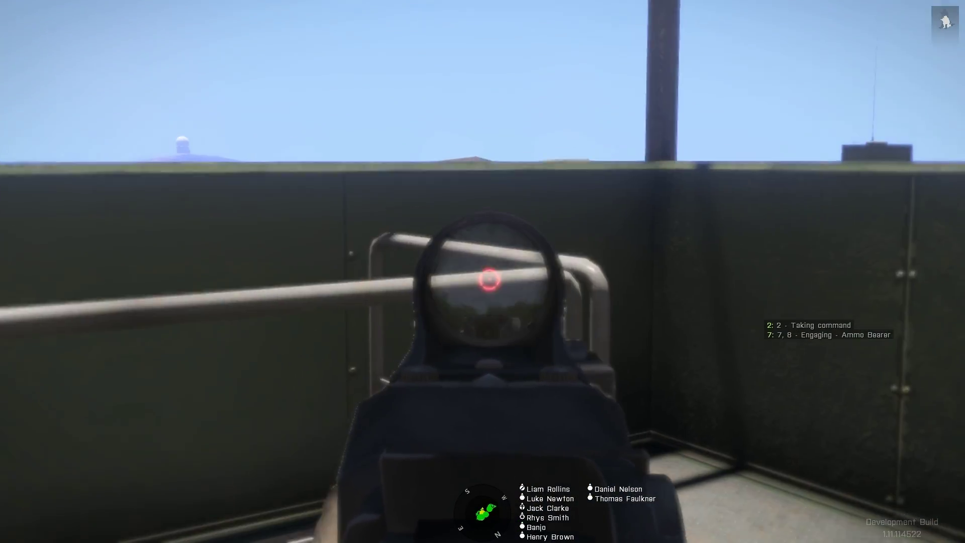
{"action": "key", "text": "x"}
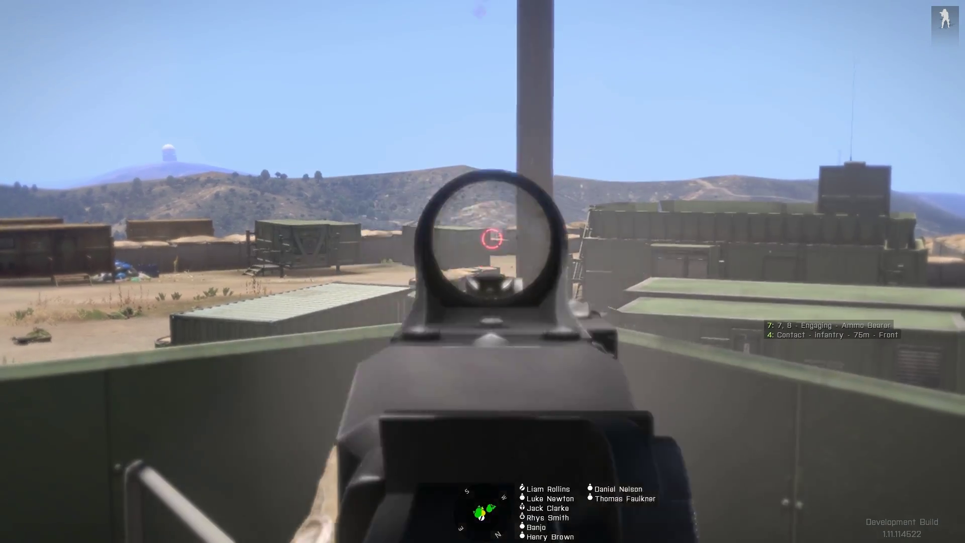
{"action": "left_click", "coordinate": [481, 277]}
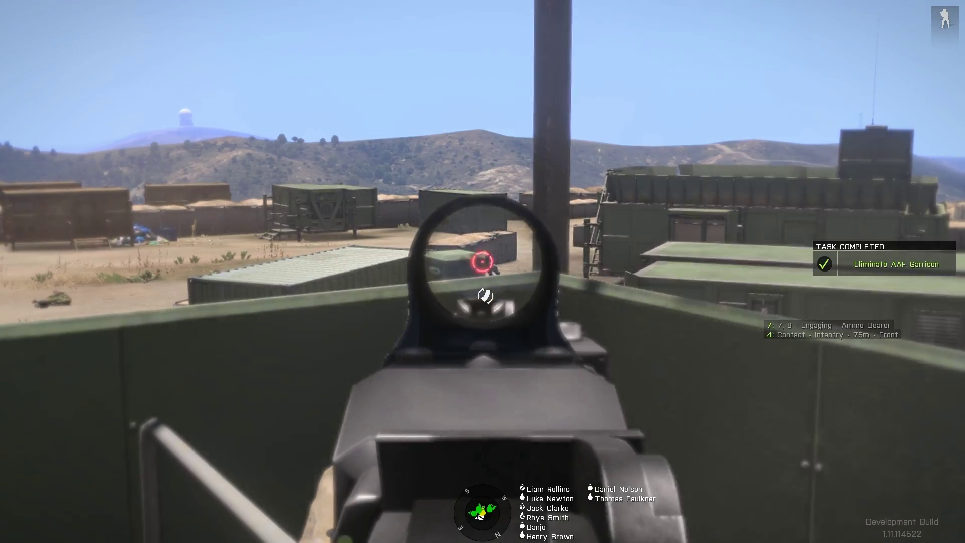
Lower the weapon, crouch back into cover and check the completed Eliminate AAF Garrison task.
{"action": "right_click", "coordinate": [483, 271]}
{"action": "key", "text": "x"}
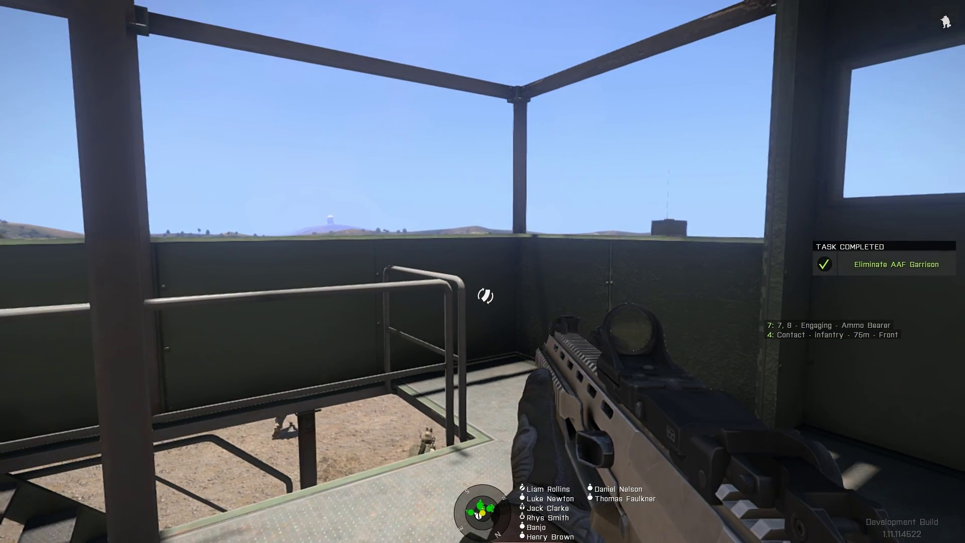
{"action": "key", "text": "j"}
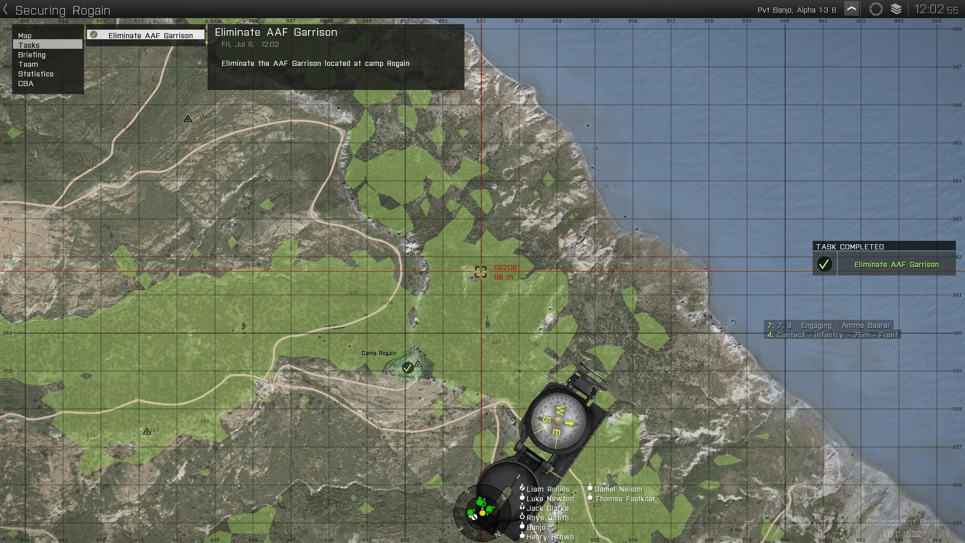